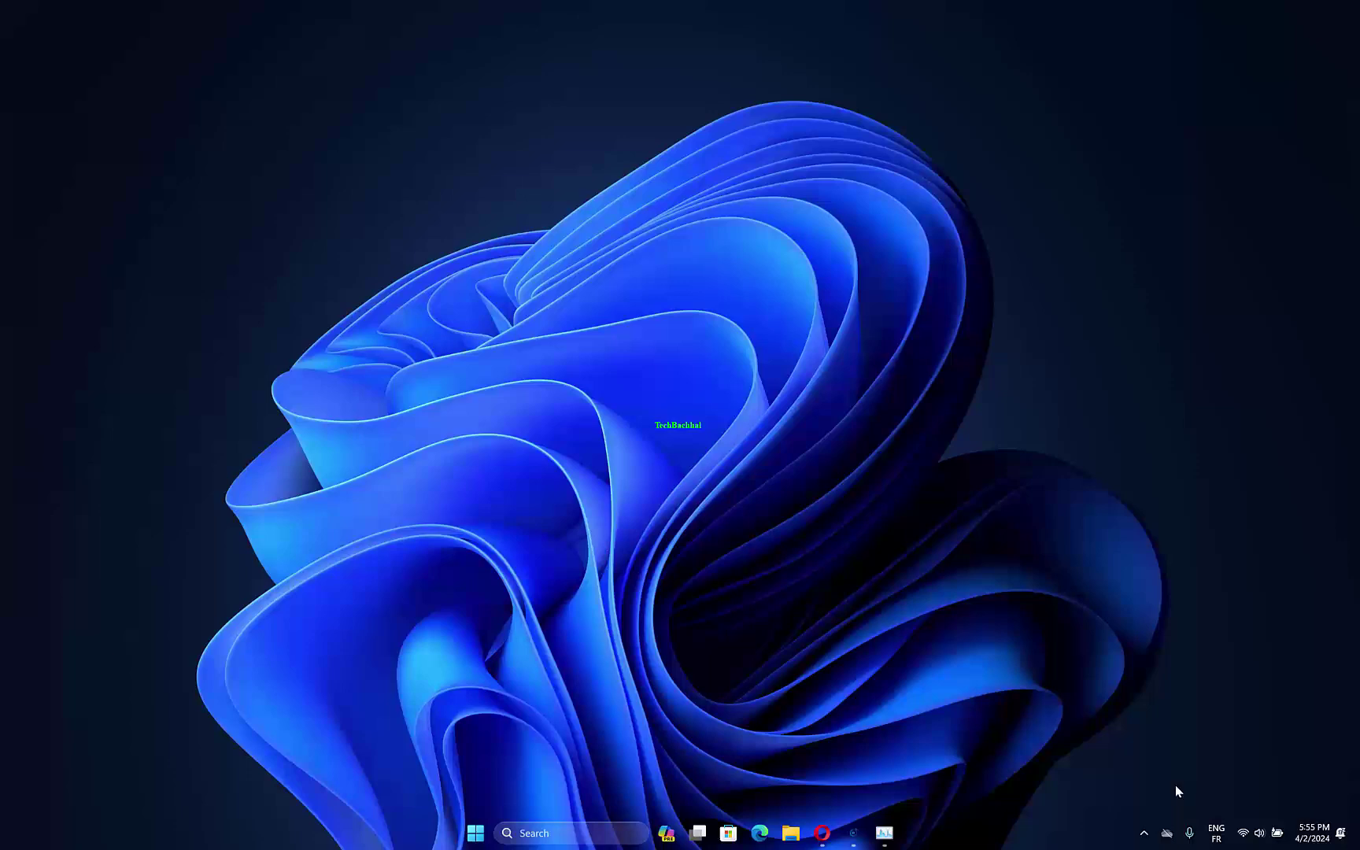
- Launch Command Prompt as administrator from a Start search for 'cmd'
{"action": "key", "text": "super"}
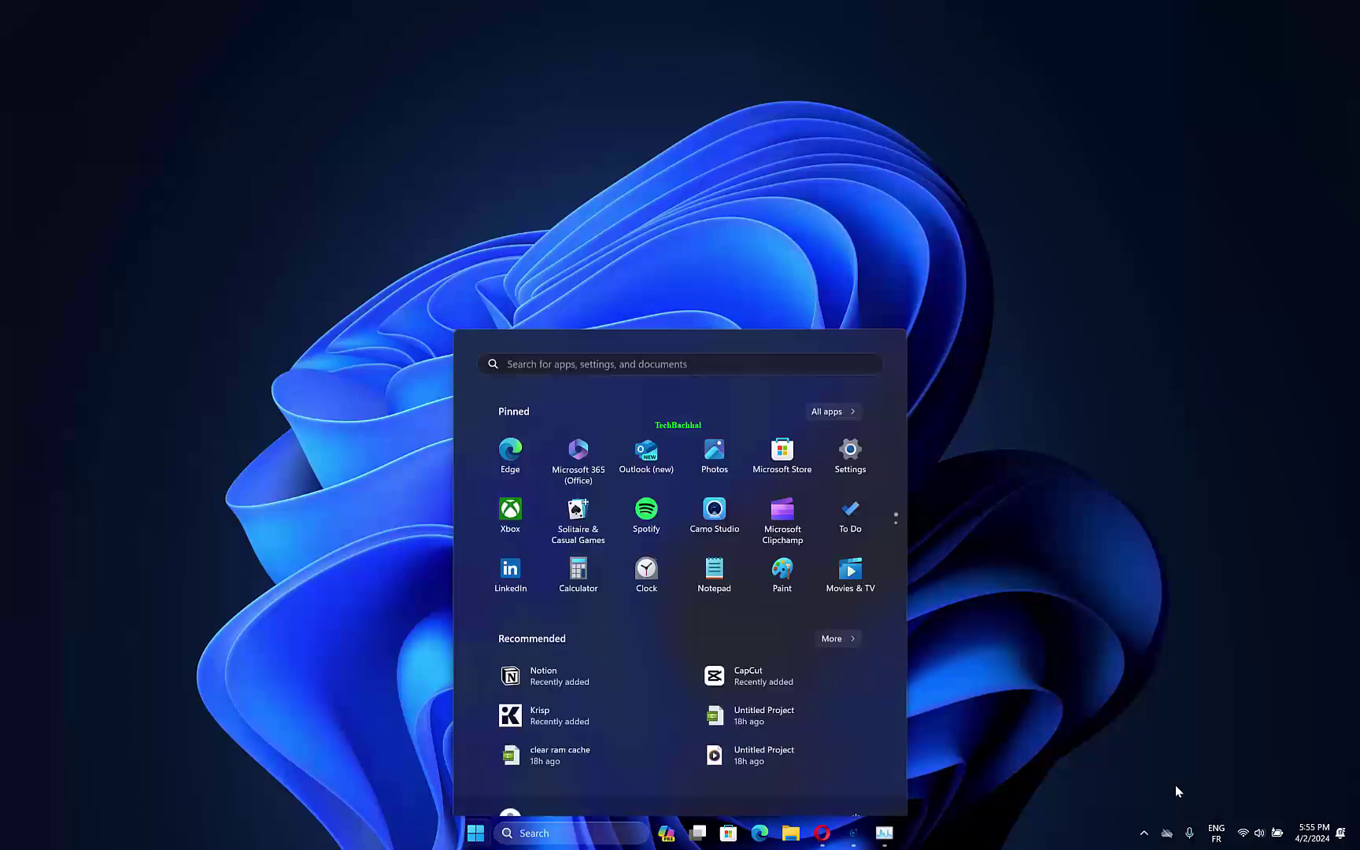
{"action": "type", "text": "cmd"}
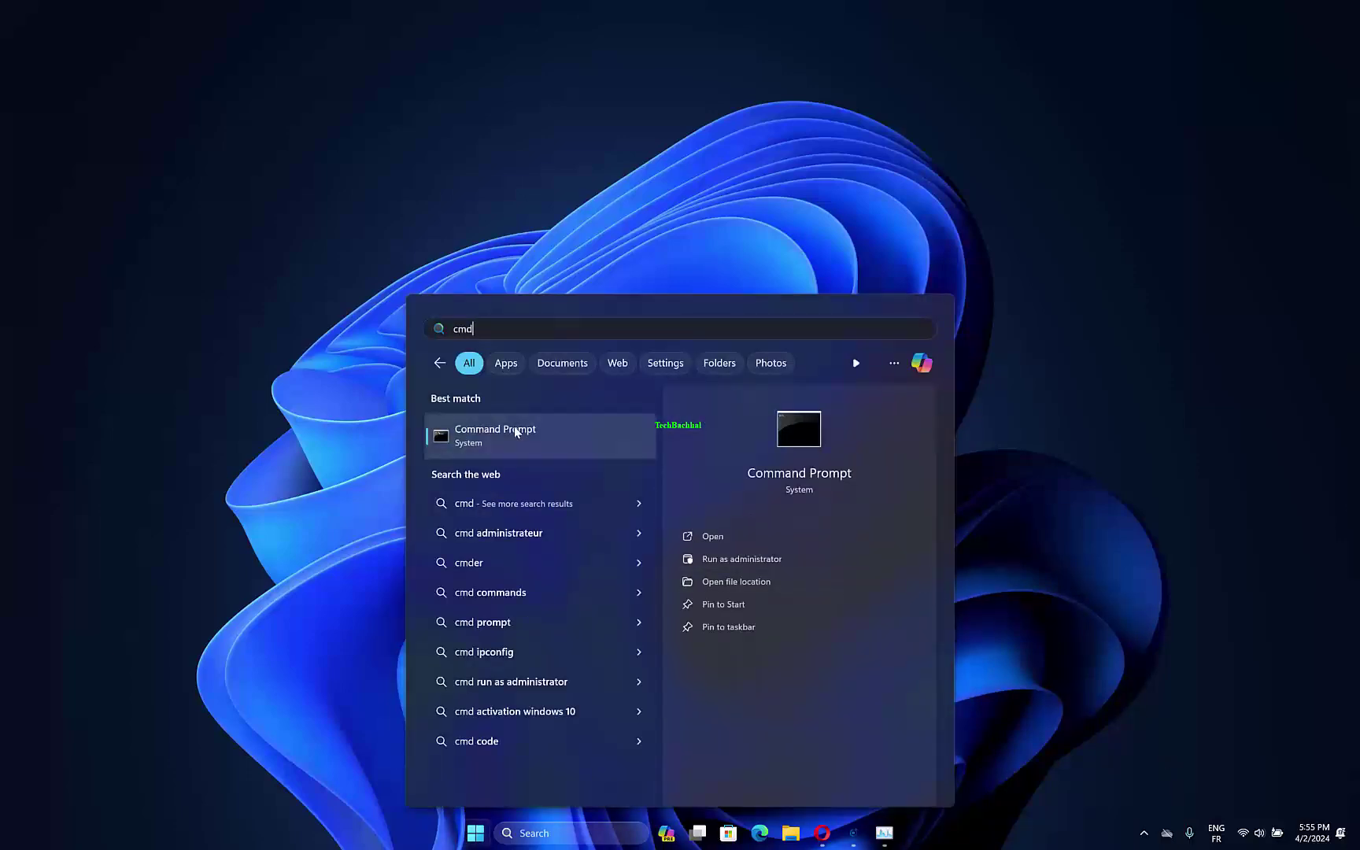
{"action": "right_click", "coordinate": [514, 426]}
{"action": "left_click", "coordinate": [540, 436]}
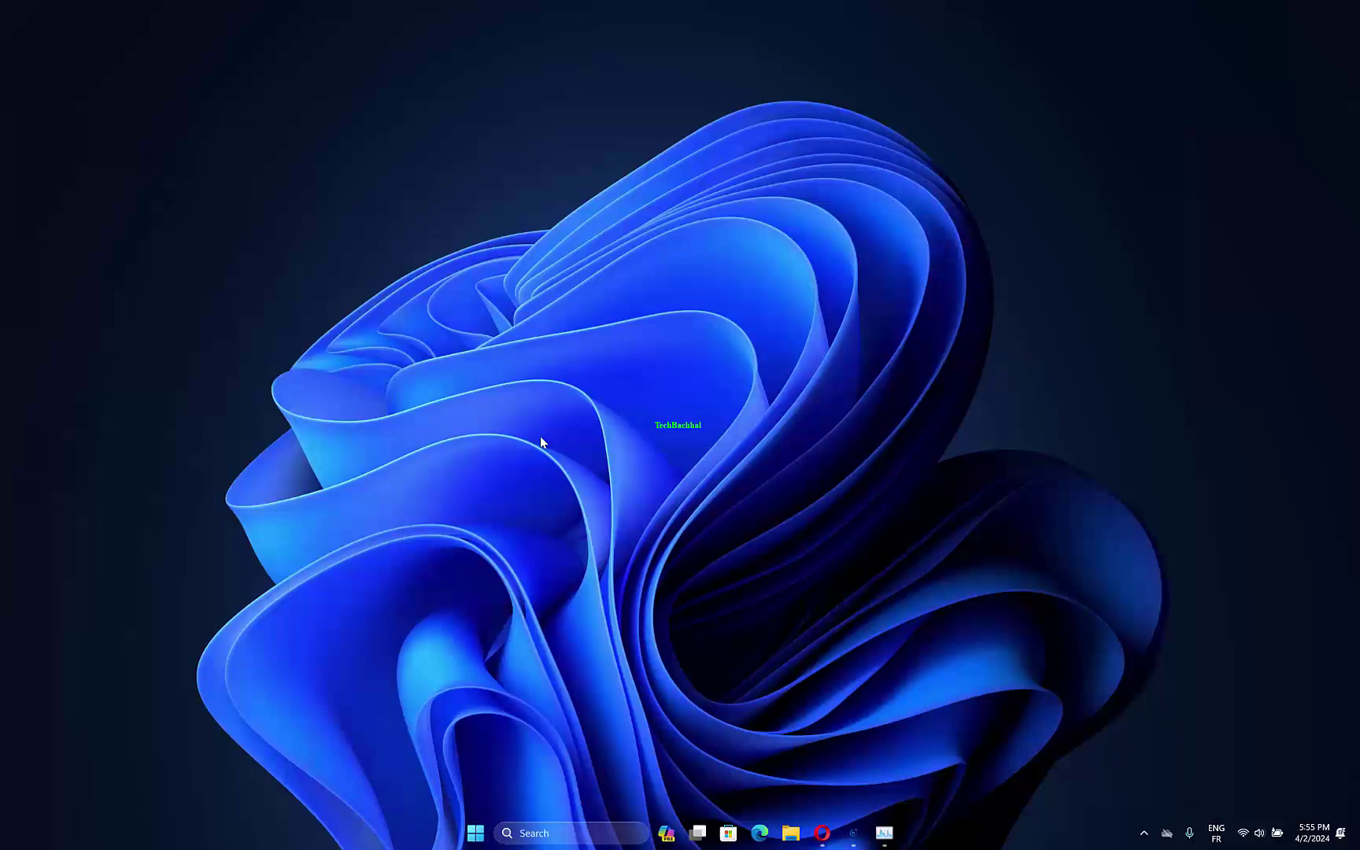
- Run DISM /Online /Cleanup-image /Restorehealth, then sfc /scannow
{"action": "type", "text": "DISM.exe /Online /Cleanup-image /Restorehealth"}
{"action": "key", "text": "Return"}
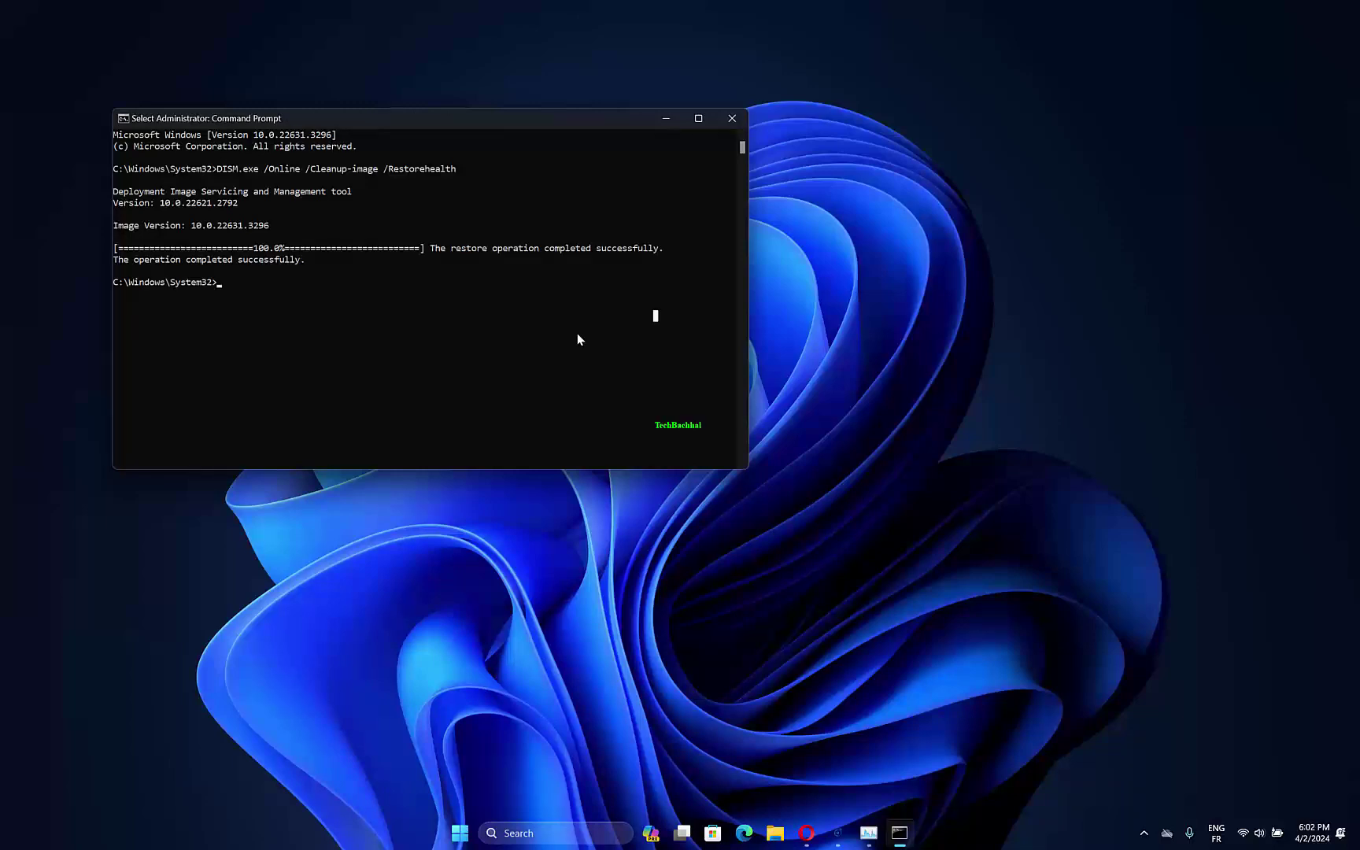
{"action": "type", "text": "sfc /scannow"}
{"action": "key", "text": "Return"}
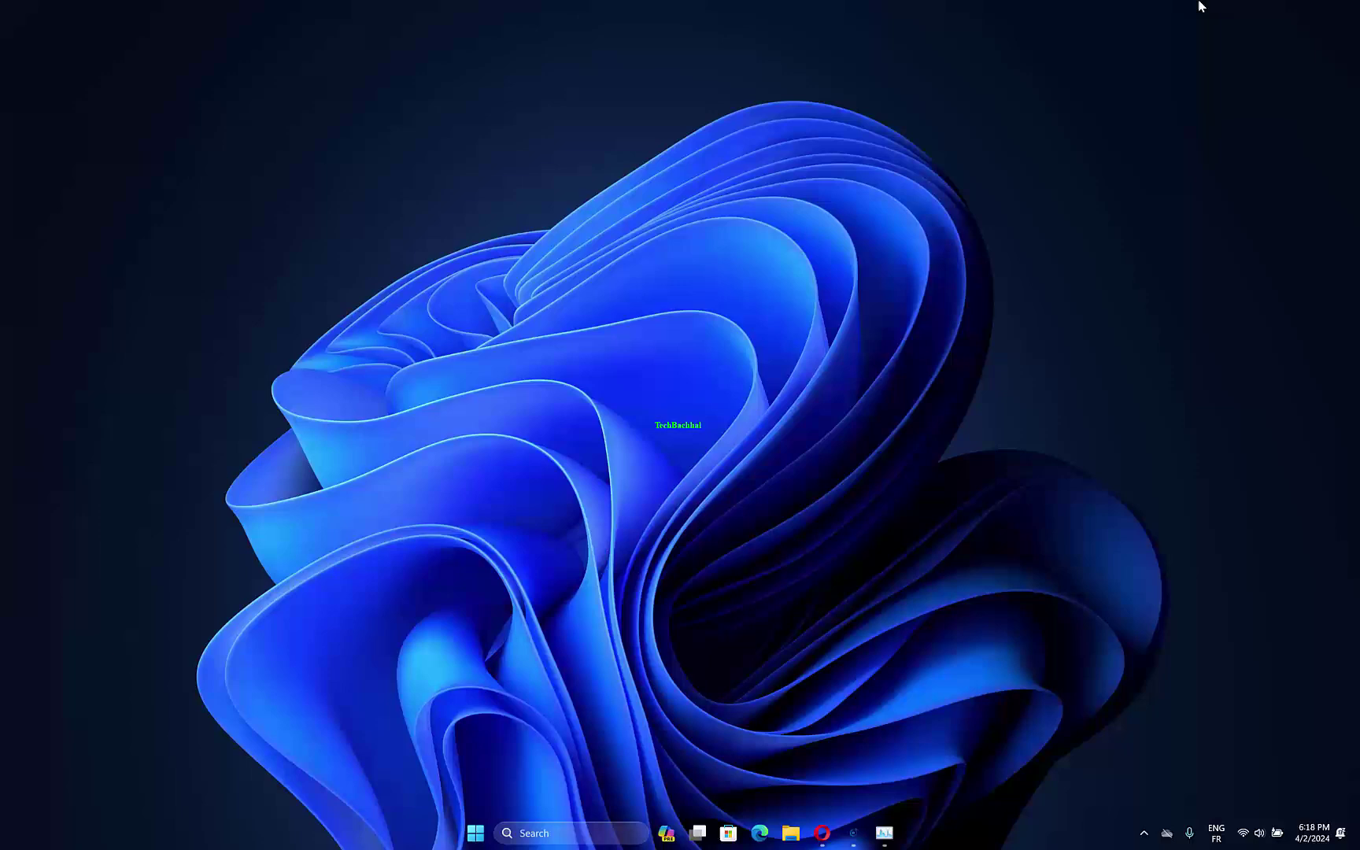
- Run msconfig, hide all Microsoft services, disable the rest and confirm with OK
{"action": "key", "text": "super+r"}
{"action": "type", "text": "msco"}
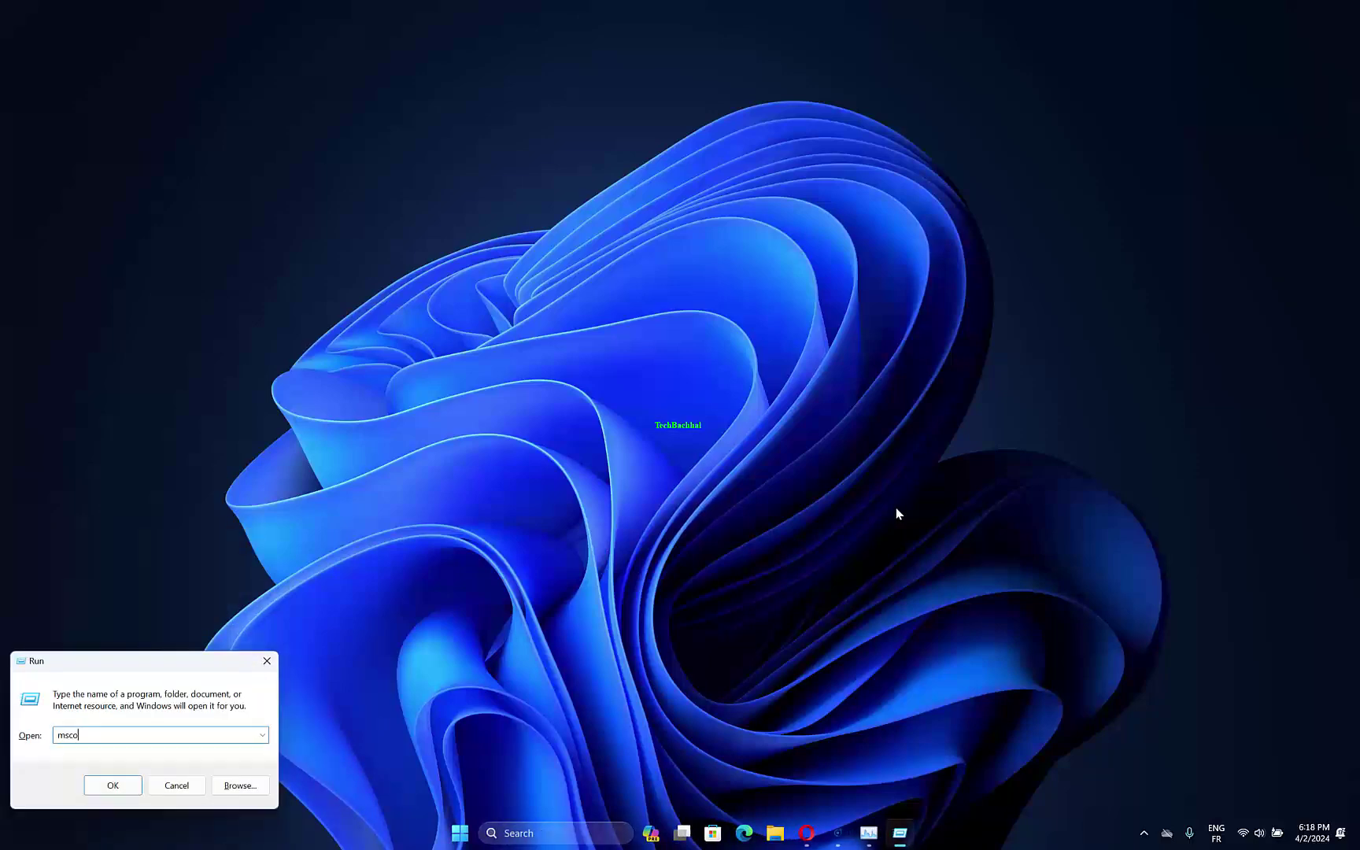
{"action": "type", "text": "nfig"}
{"action": "key", "text": "Return"}
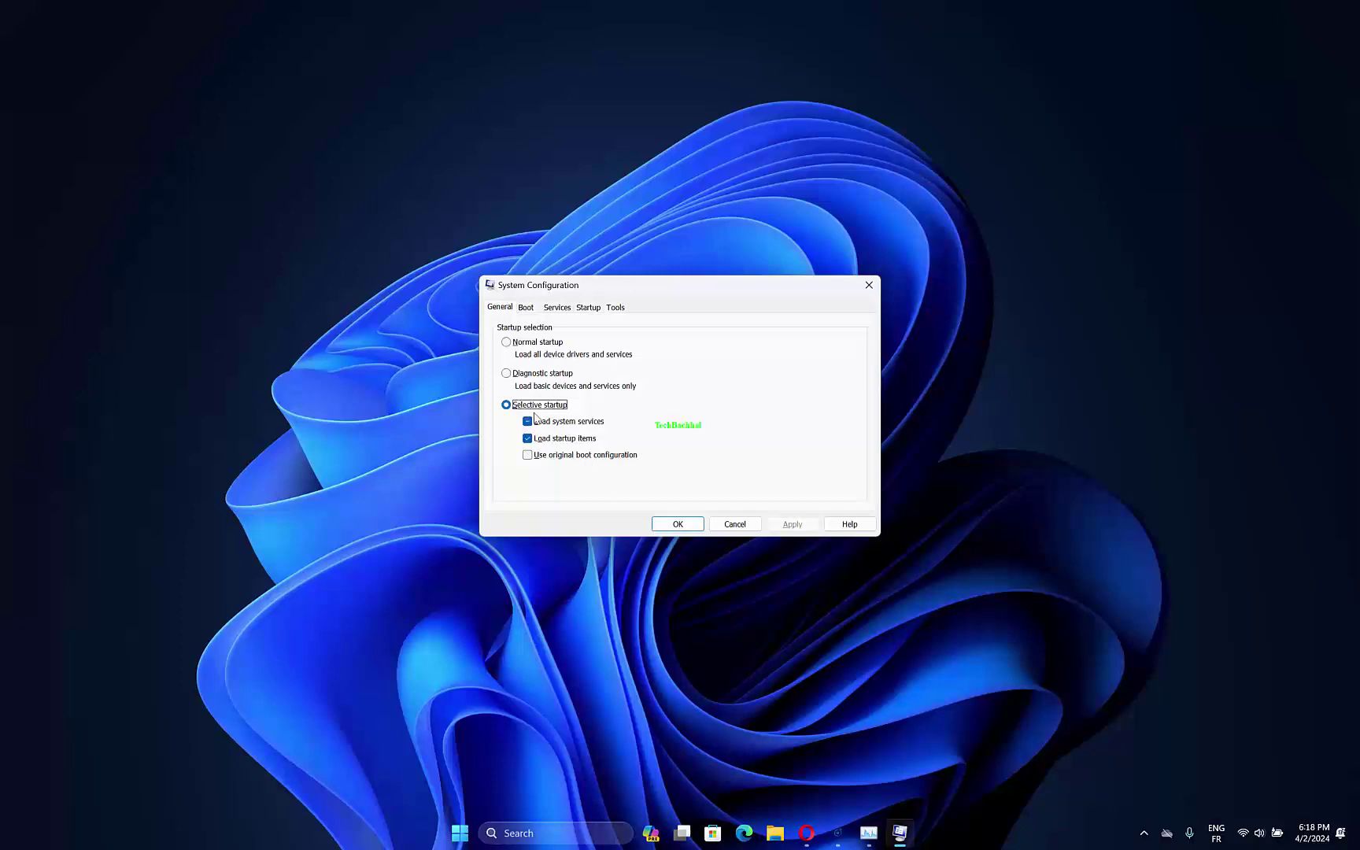
{"action": "left_click", "coordinate": [557, 307]}
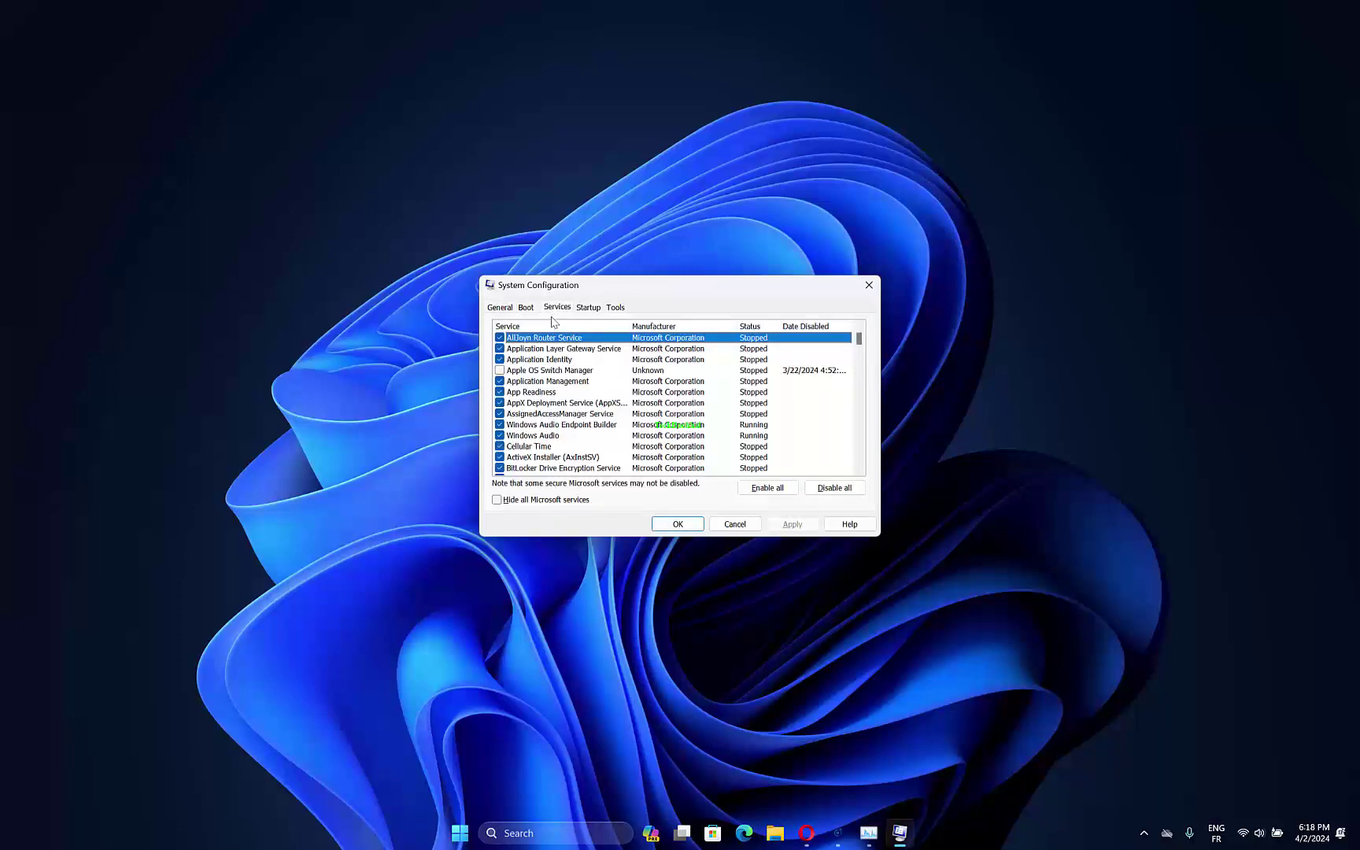
{"action": "left_click", "coordinate": [559, 500]}
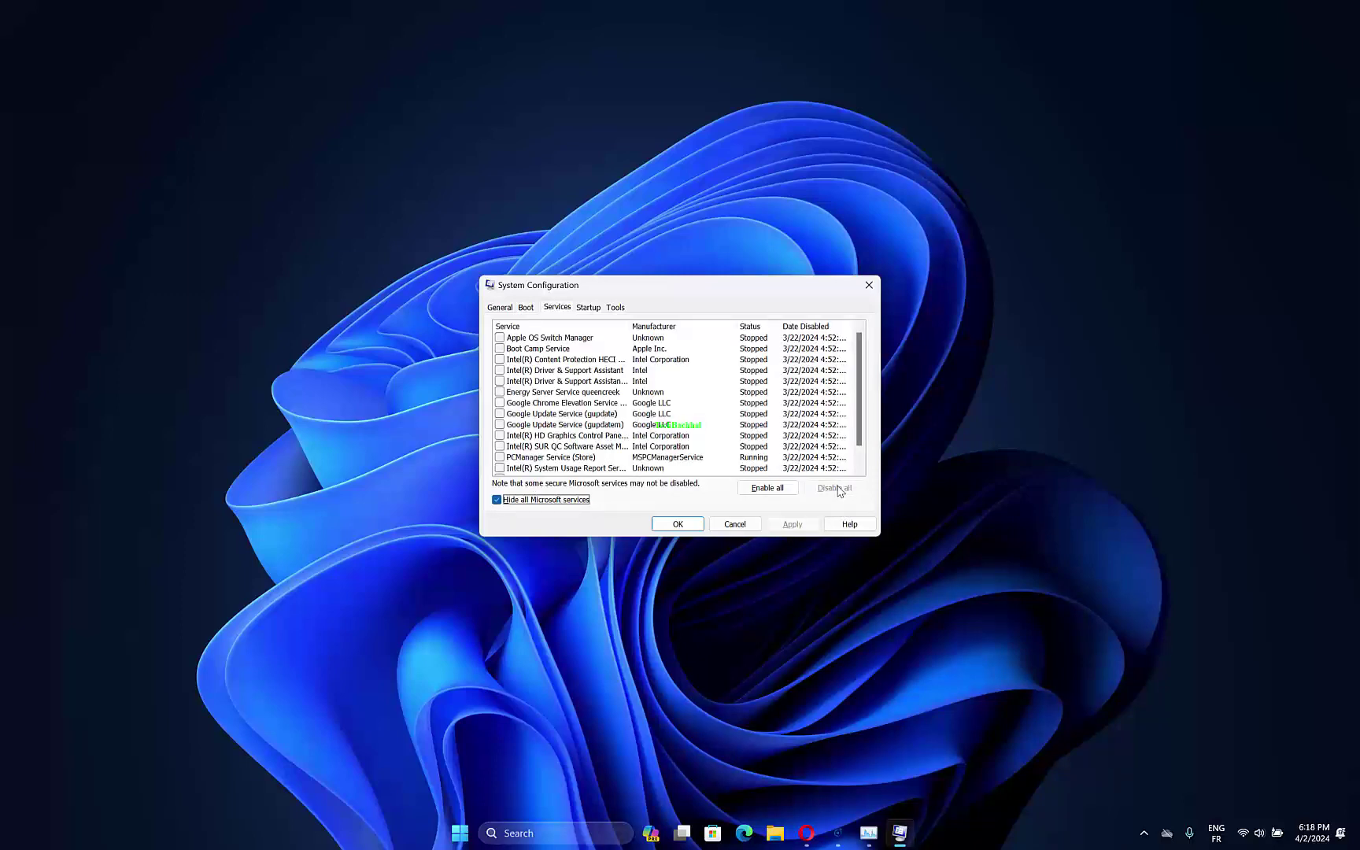
{"action": "left_click", "coordinate": [678, 525]}
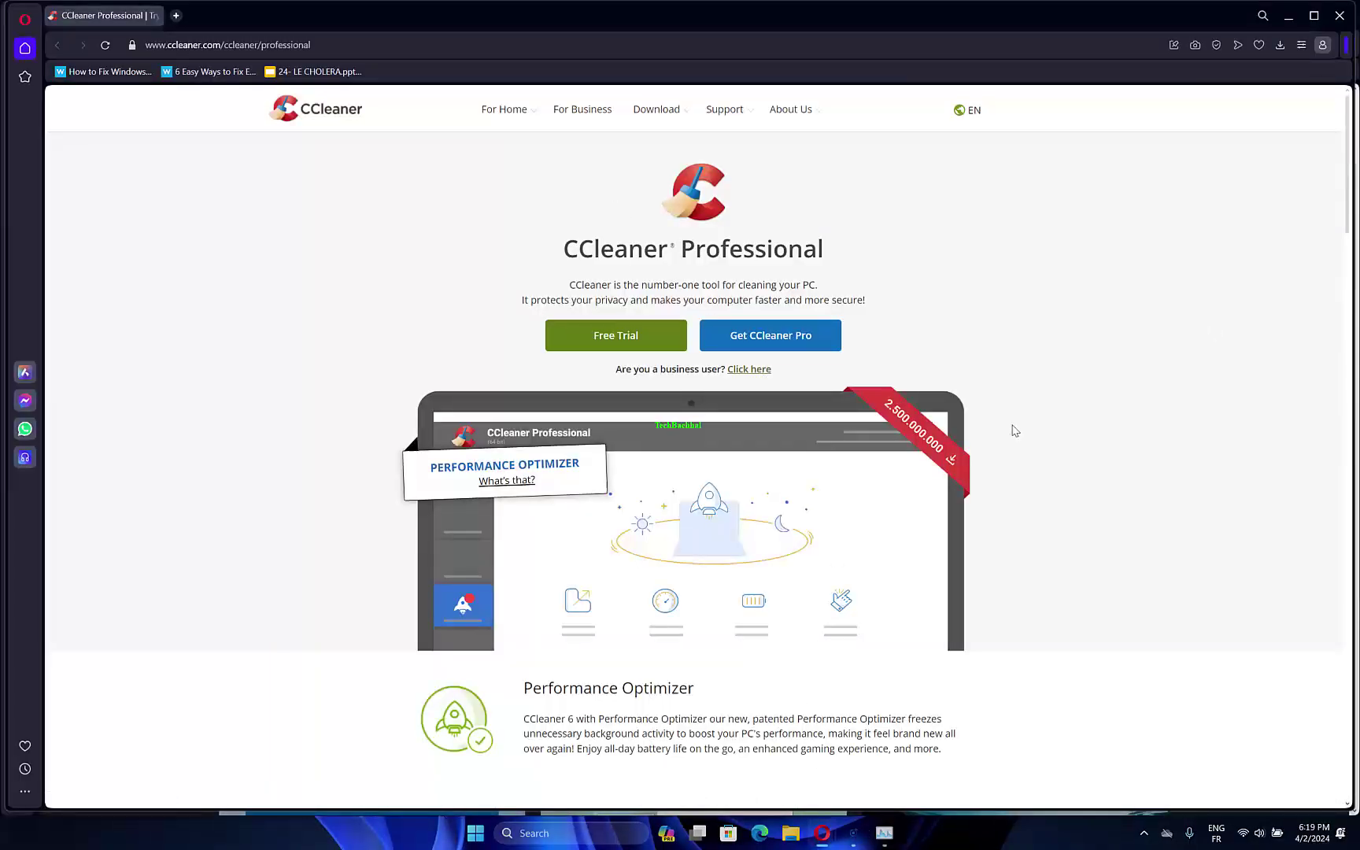
- Download ccsetup.exe as a free trial, install CCleaner Professional and run it
{"action": "left_click", "coordinate": [622, 341]}
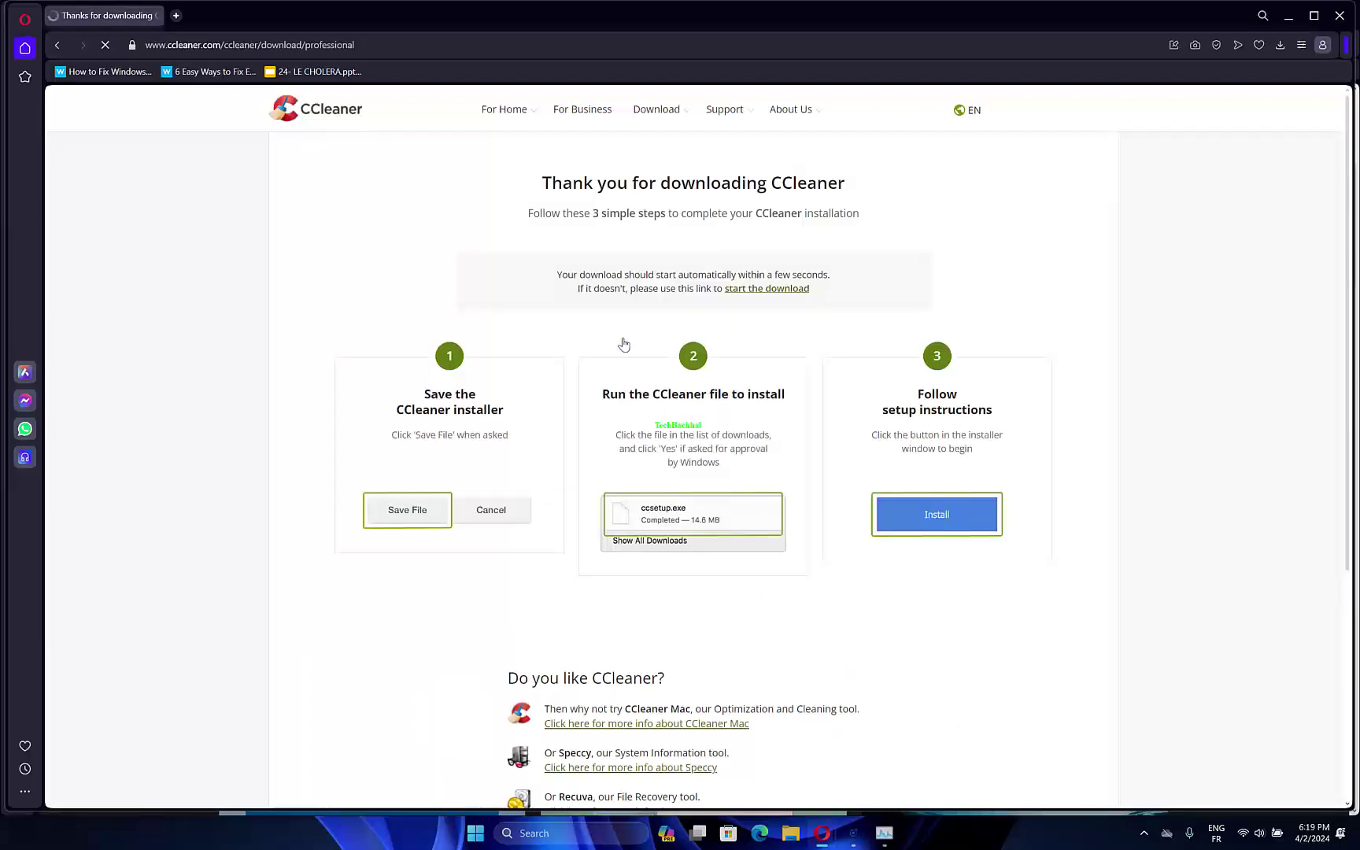
{"action": "key", "text": "Return"}
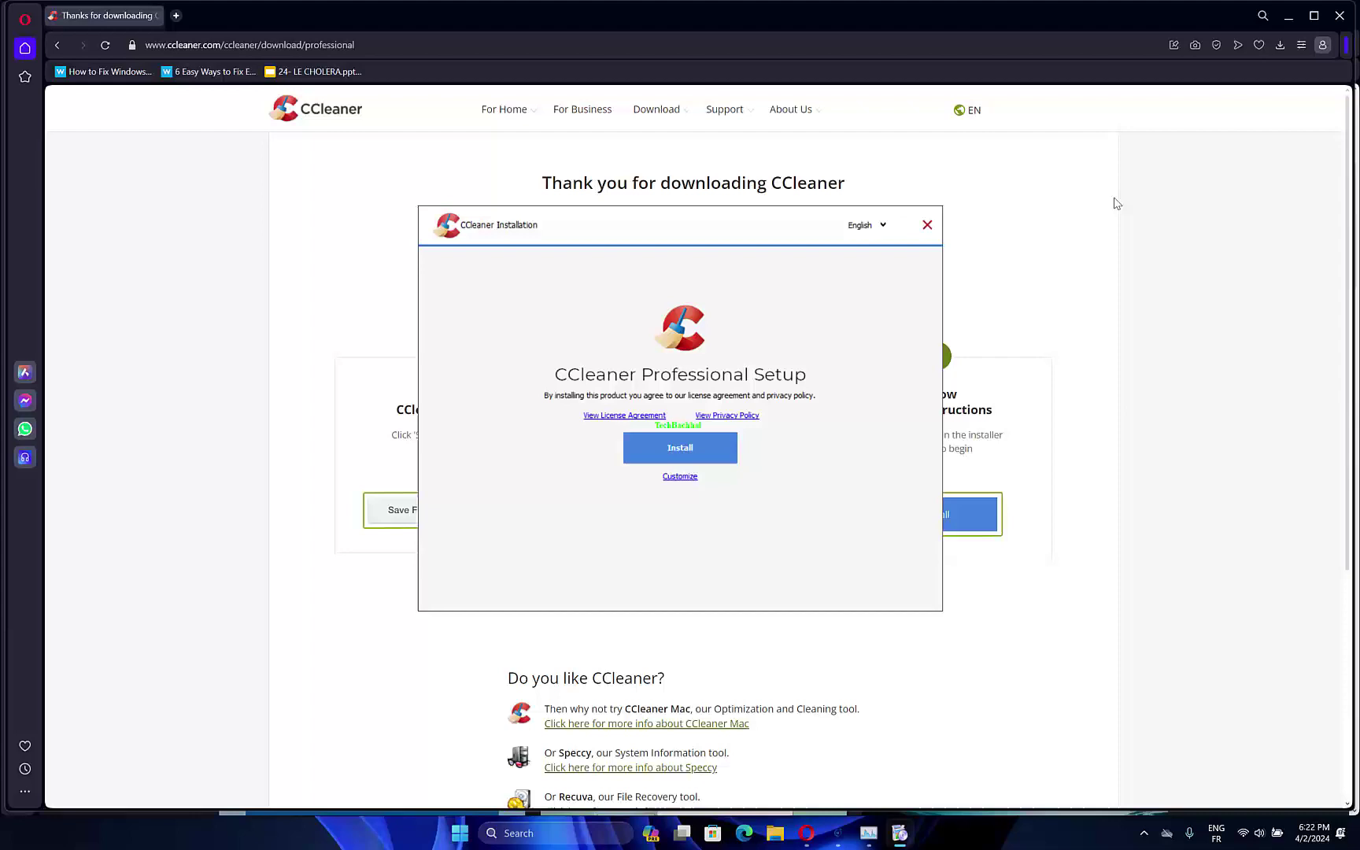
{"action": "left_click", "coordinate": [657, 456]}
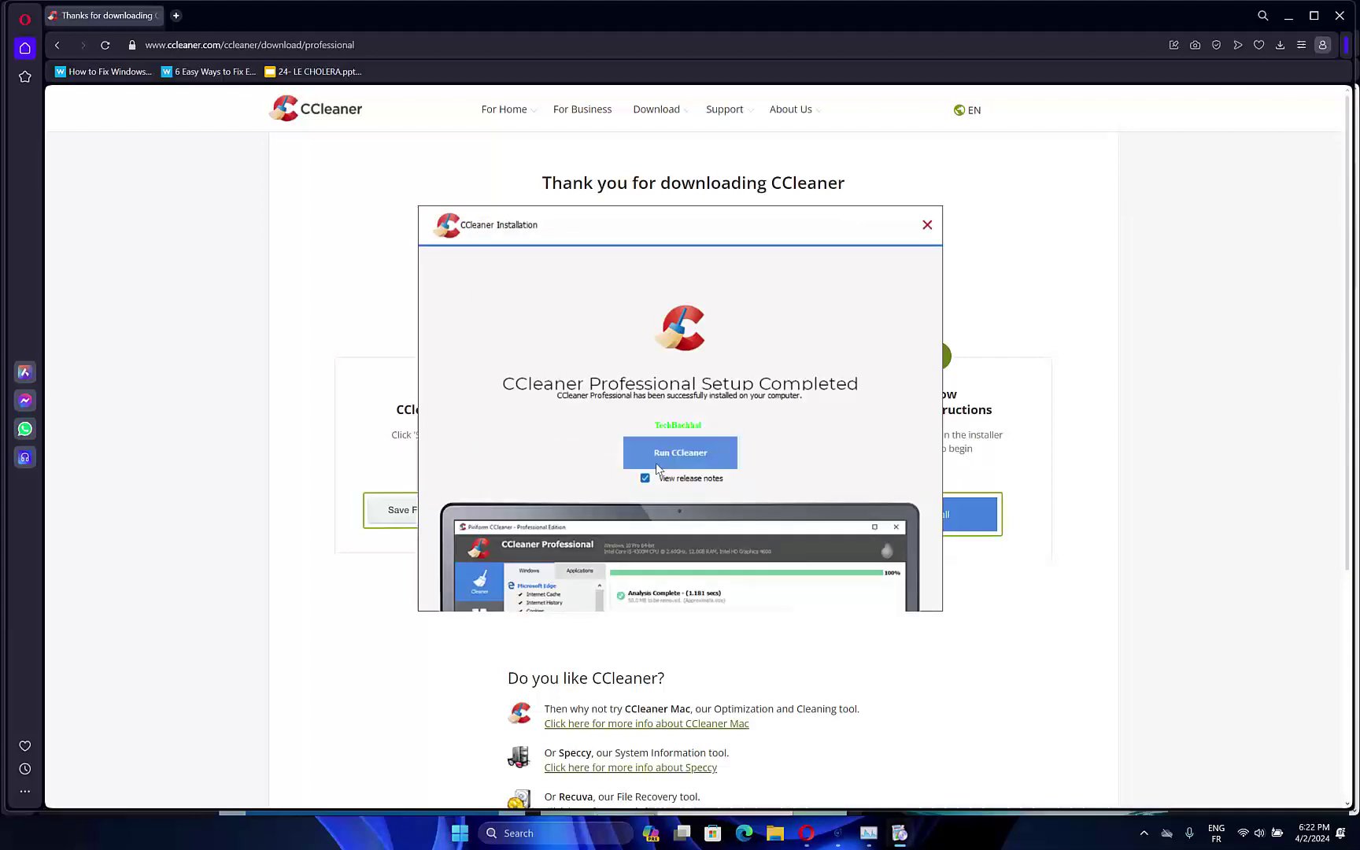
{"action": "left_click", "coordinate": [657, 453]}
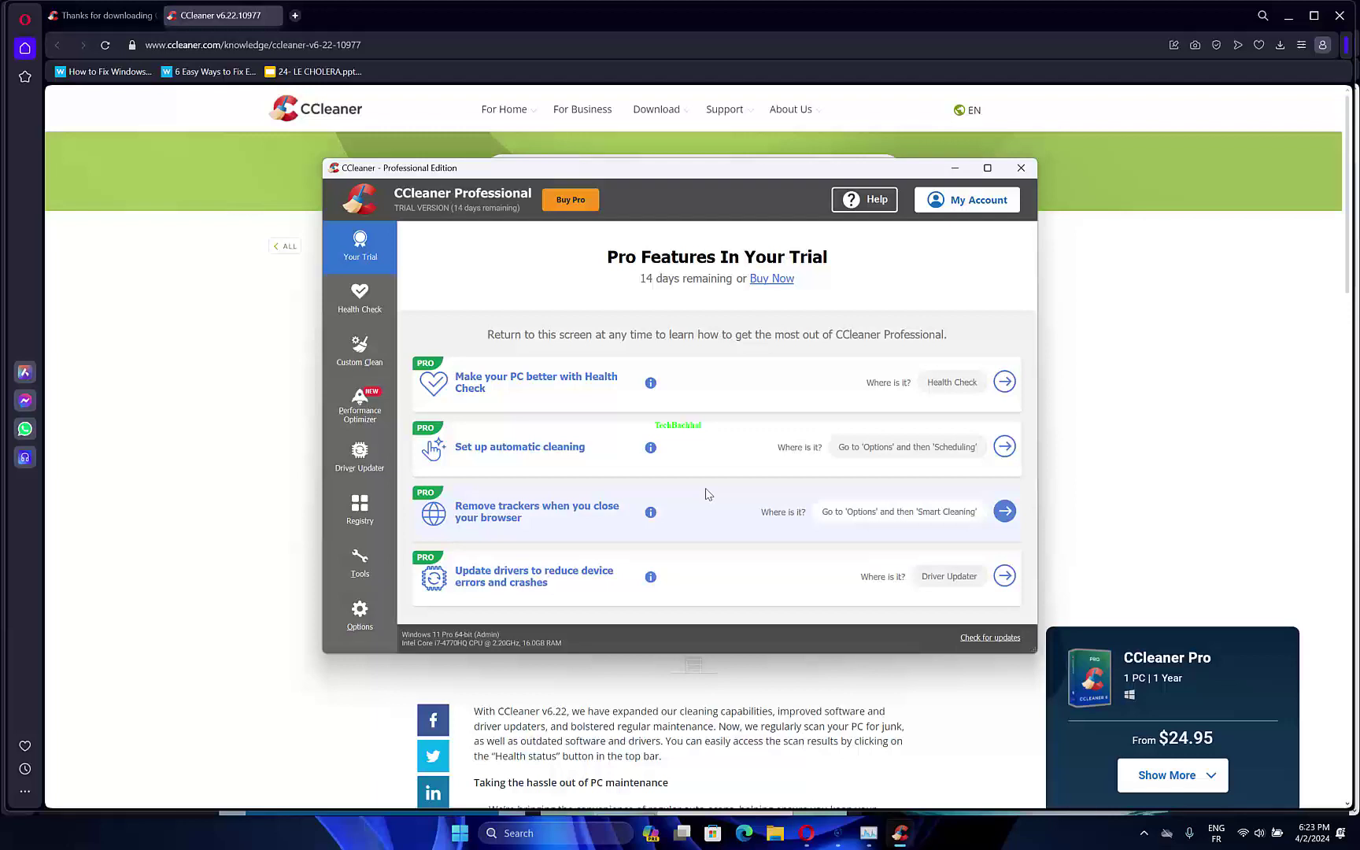
- Scan the registry for issues and save a registry backup to the Desktop
{"action": "left_click", "coordinate": [363, 512]}
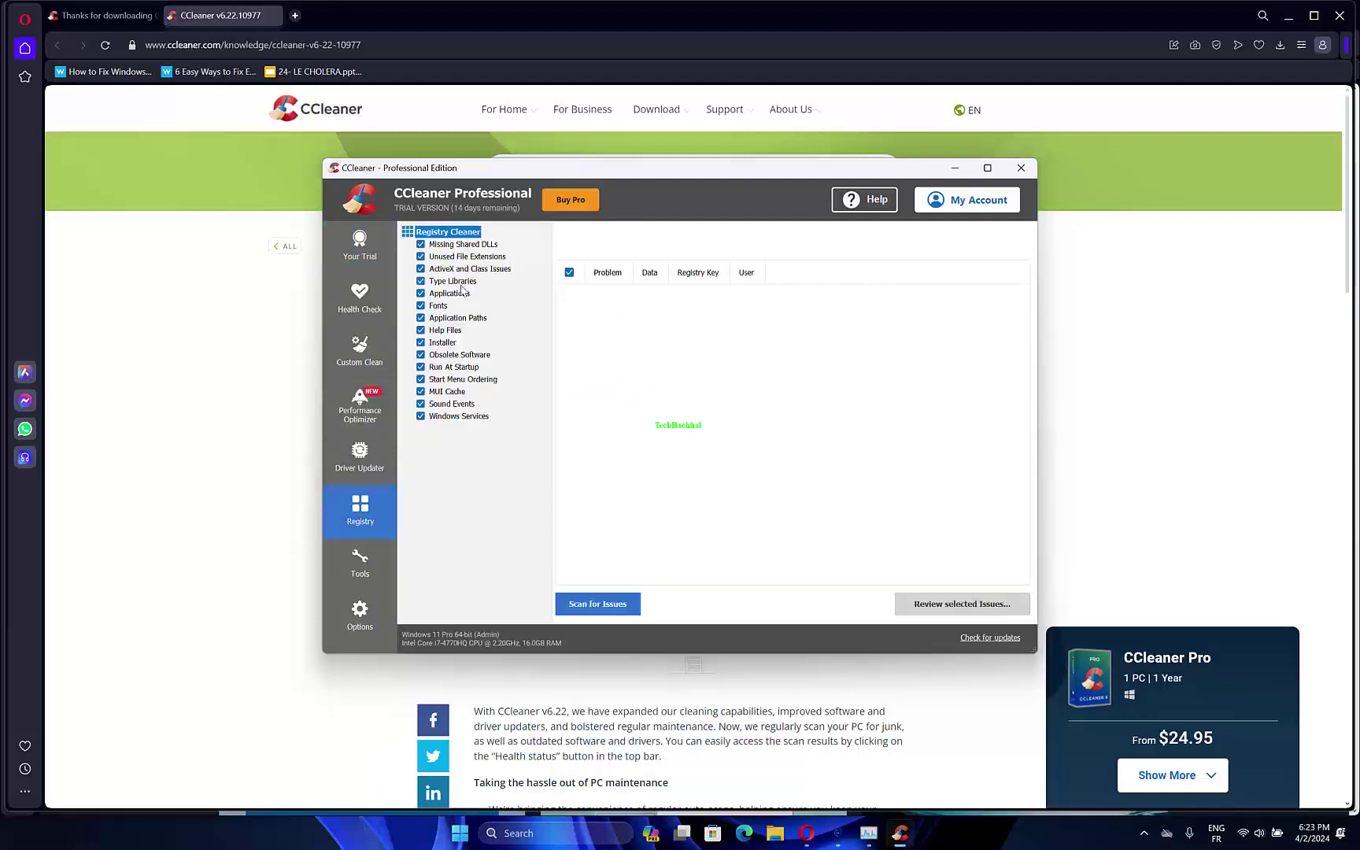
{"action": "left_click", "coordinate": [633, 603]}
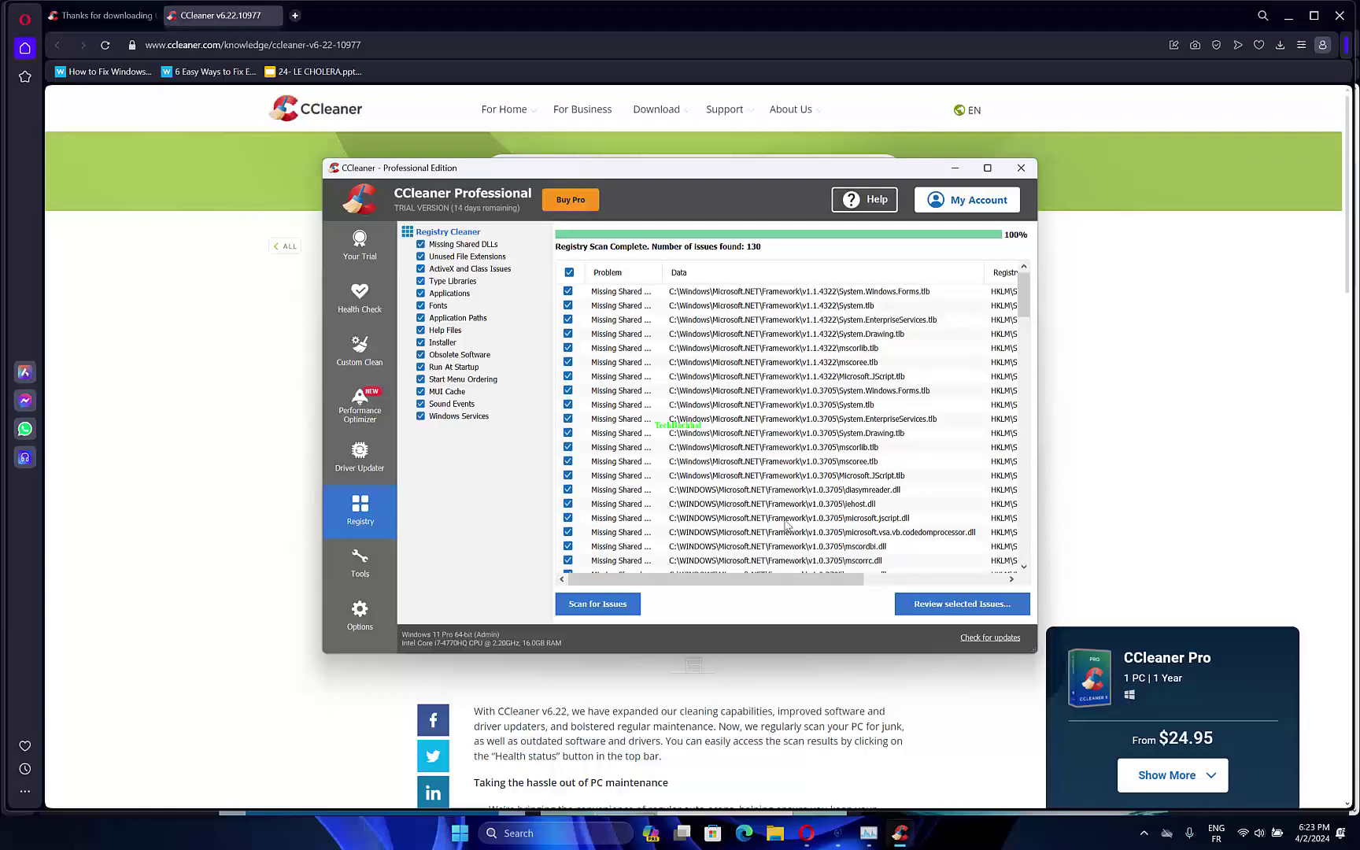
{"action": "left_click", "coordinate": [911, 610]}
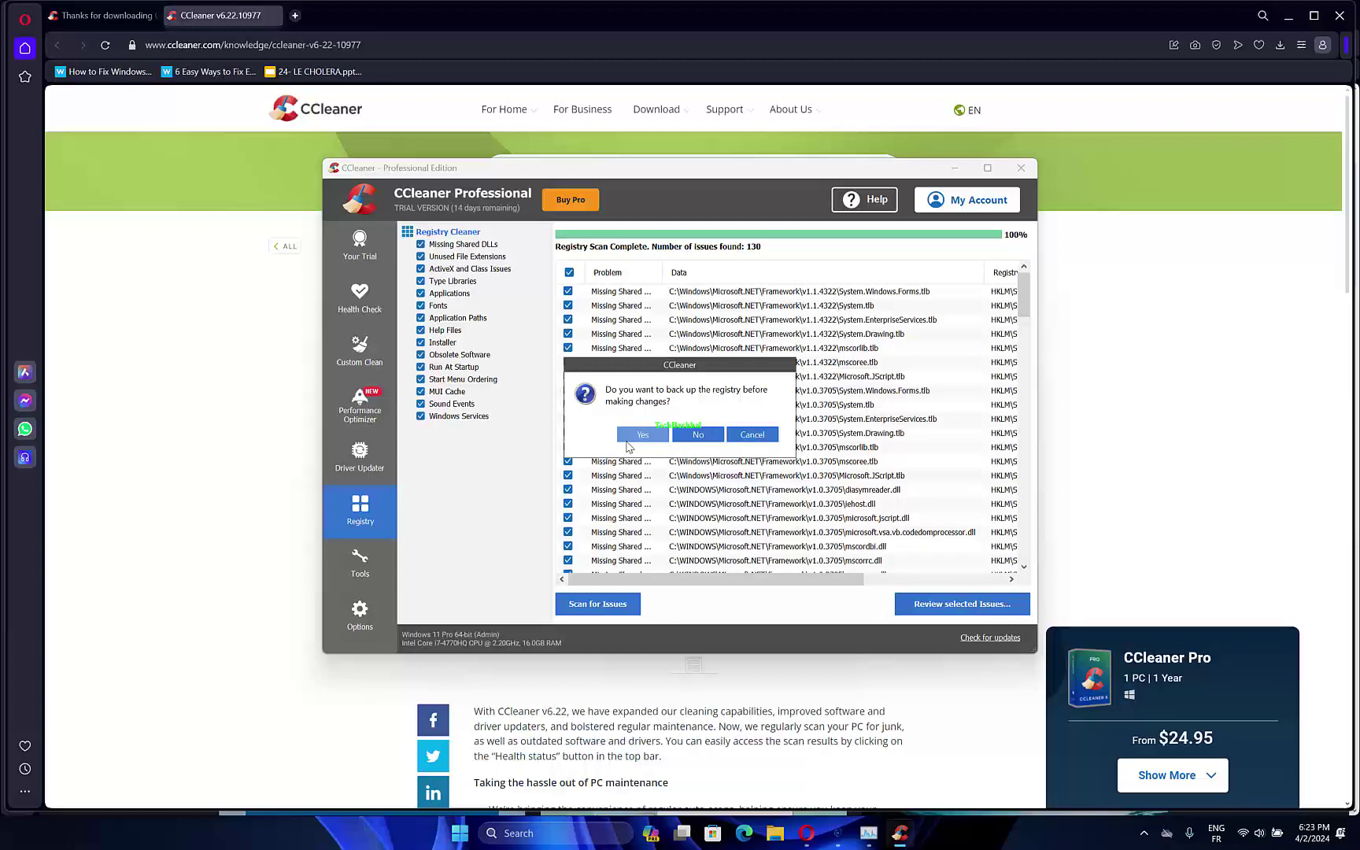
{"action": "left_click", "coordinate": [639, 435]}
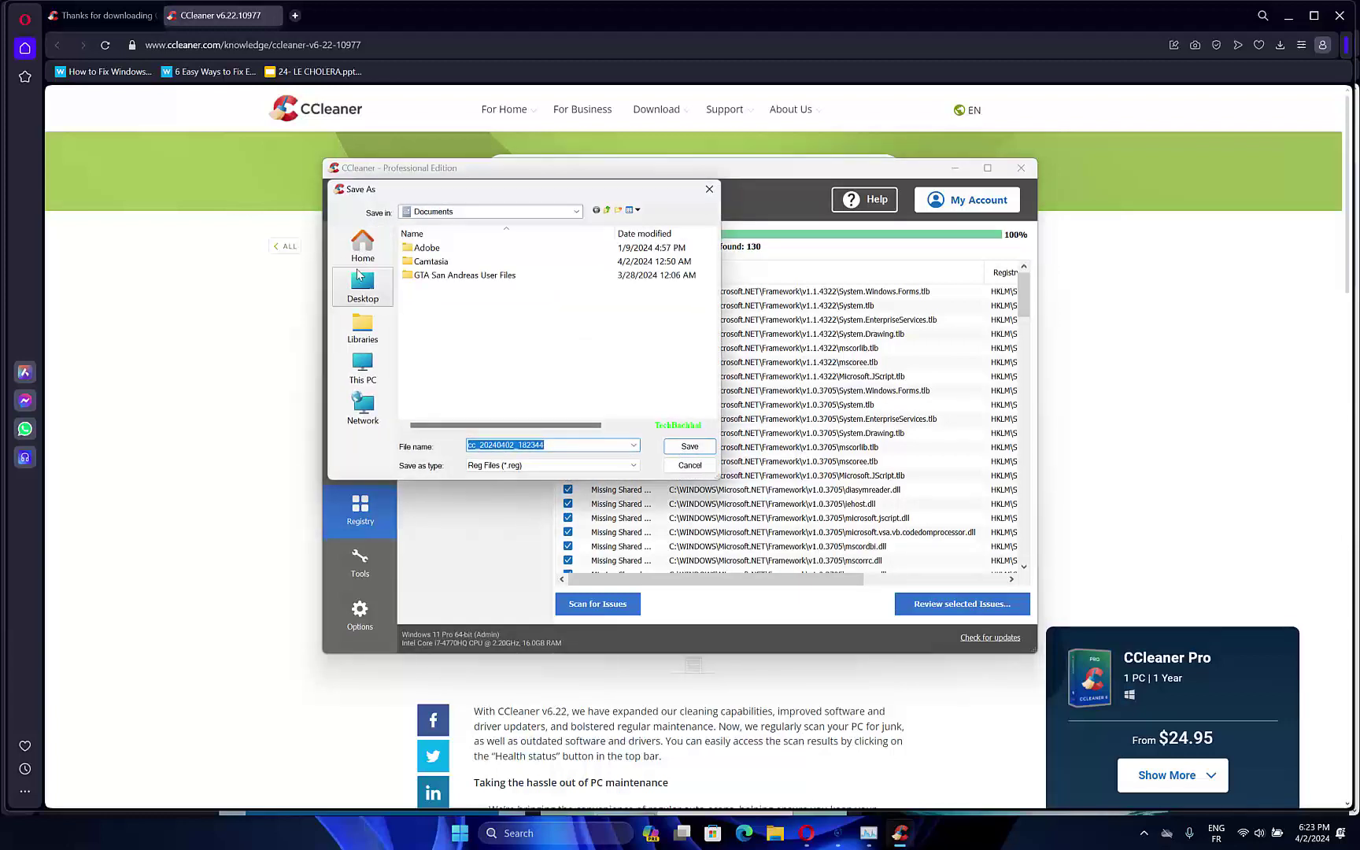
{"action": "left_click", "coordinate": [363, 287]}
{"action": "left_click", "coordinate": [690, 446]}
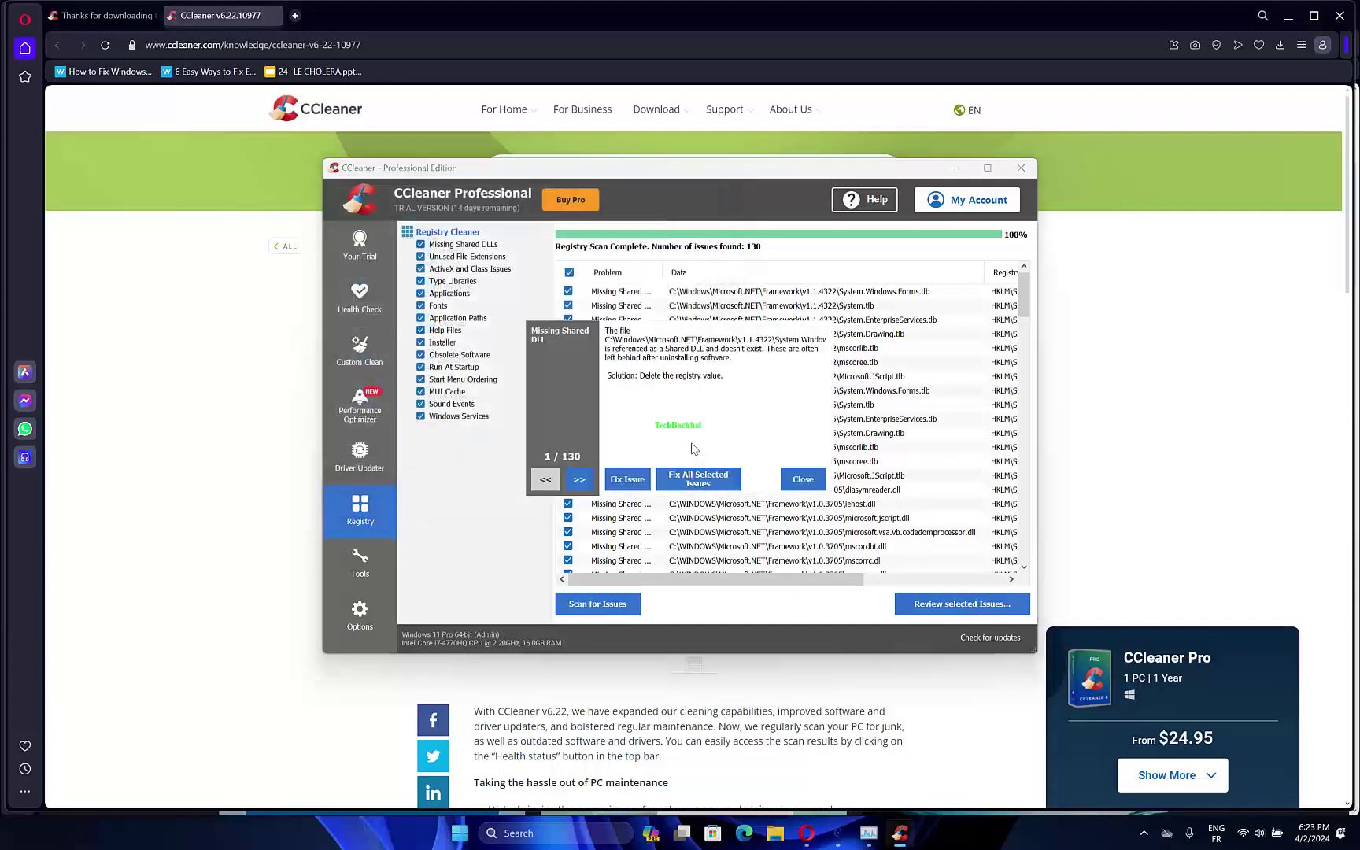
- Fix all 130 selected registry issues, then close CCleaner and the browser
{"action": "left_click", "coordinate": [713, 493]}
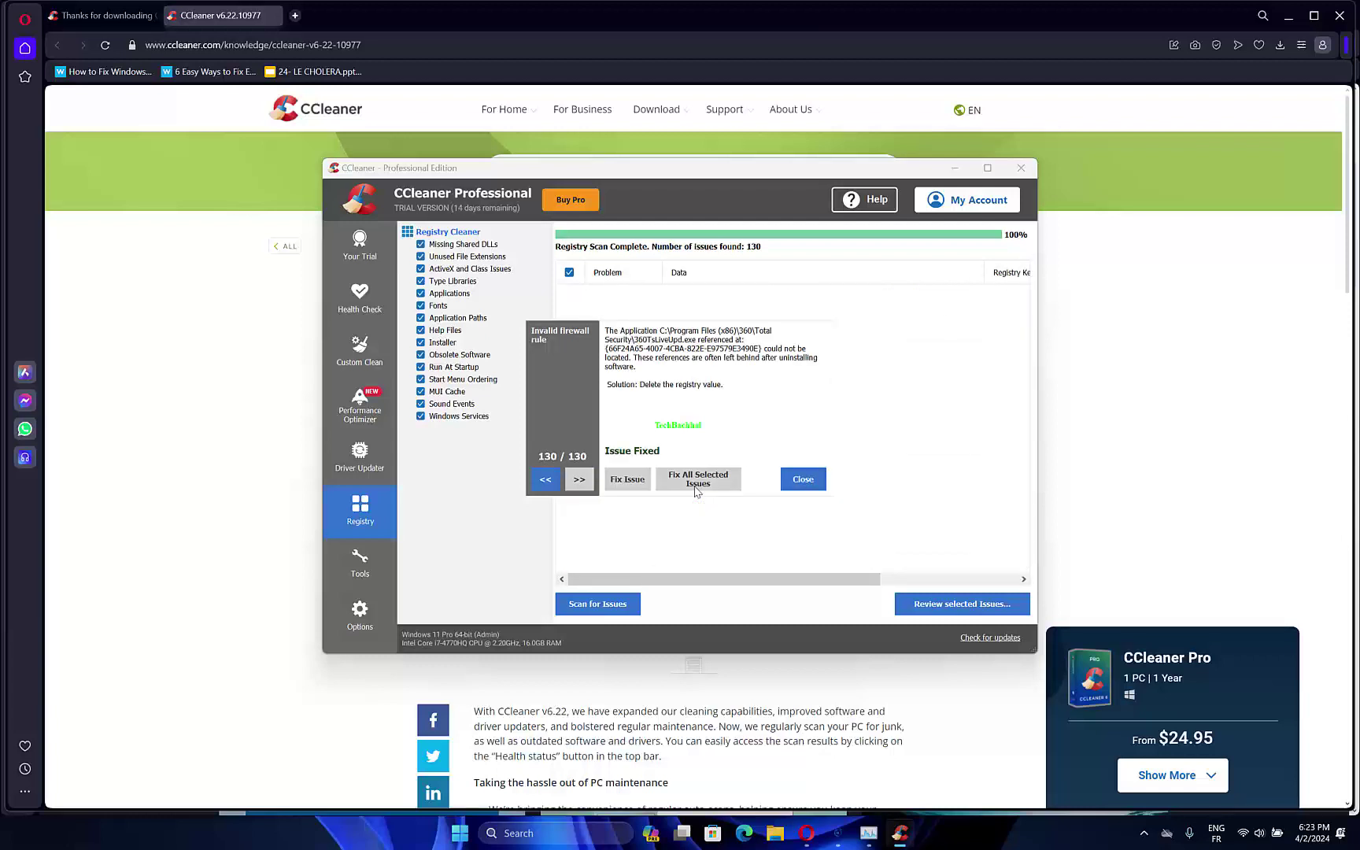
{"action": "left_click", "coordinate": [803, 479]}
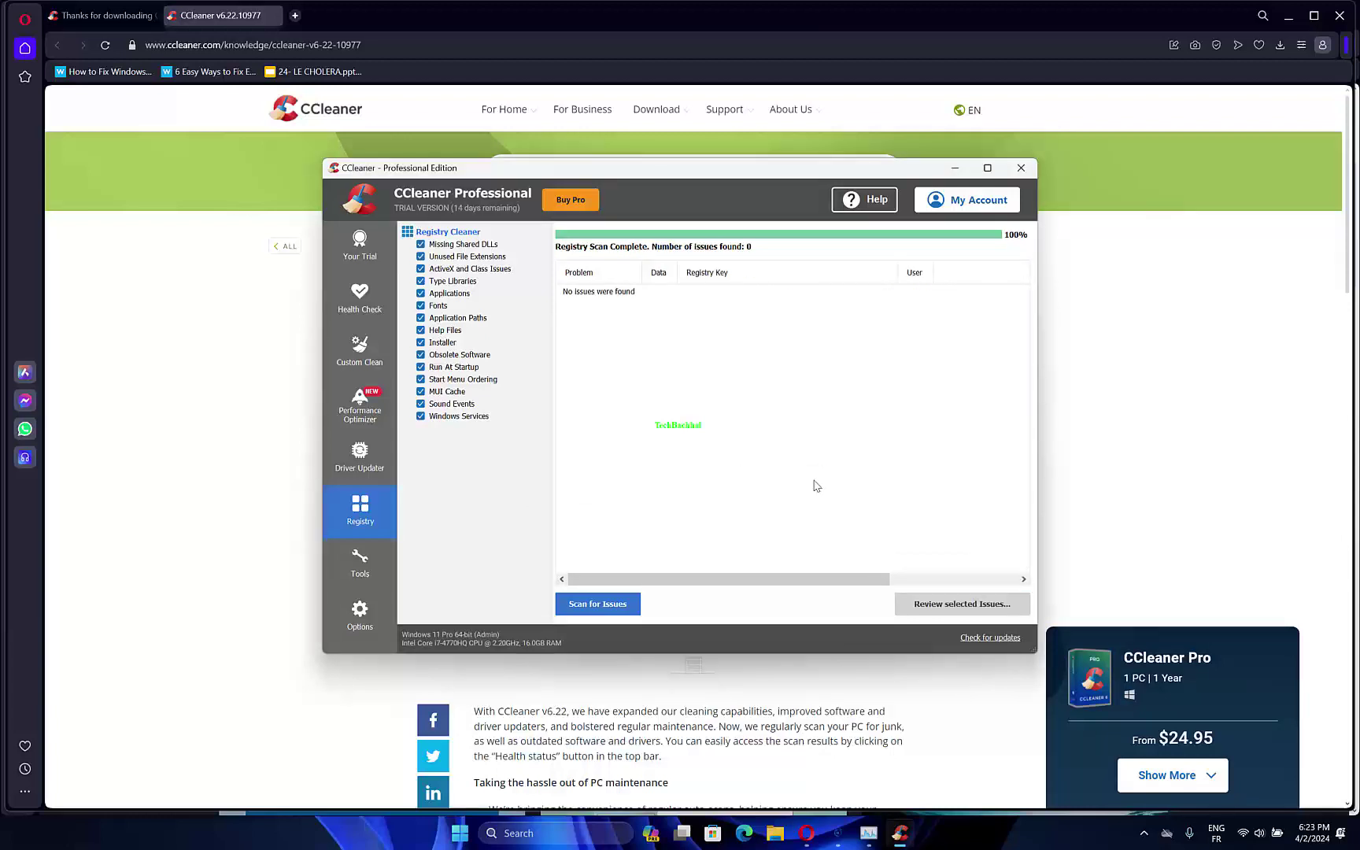
{"action": "left_click", "coordinate": [1023, 168]}
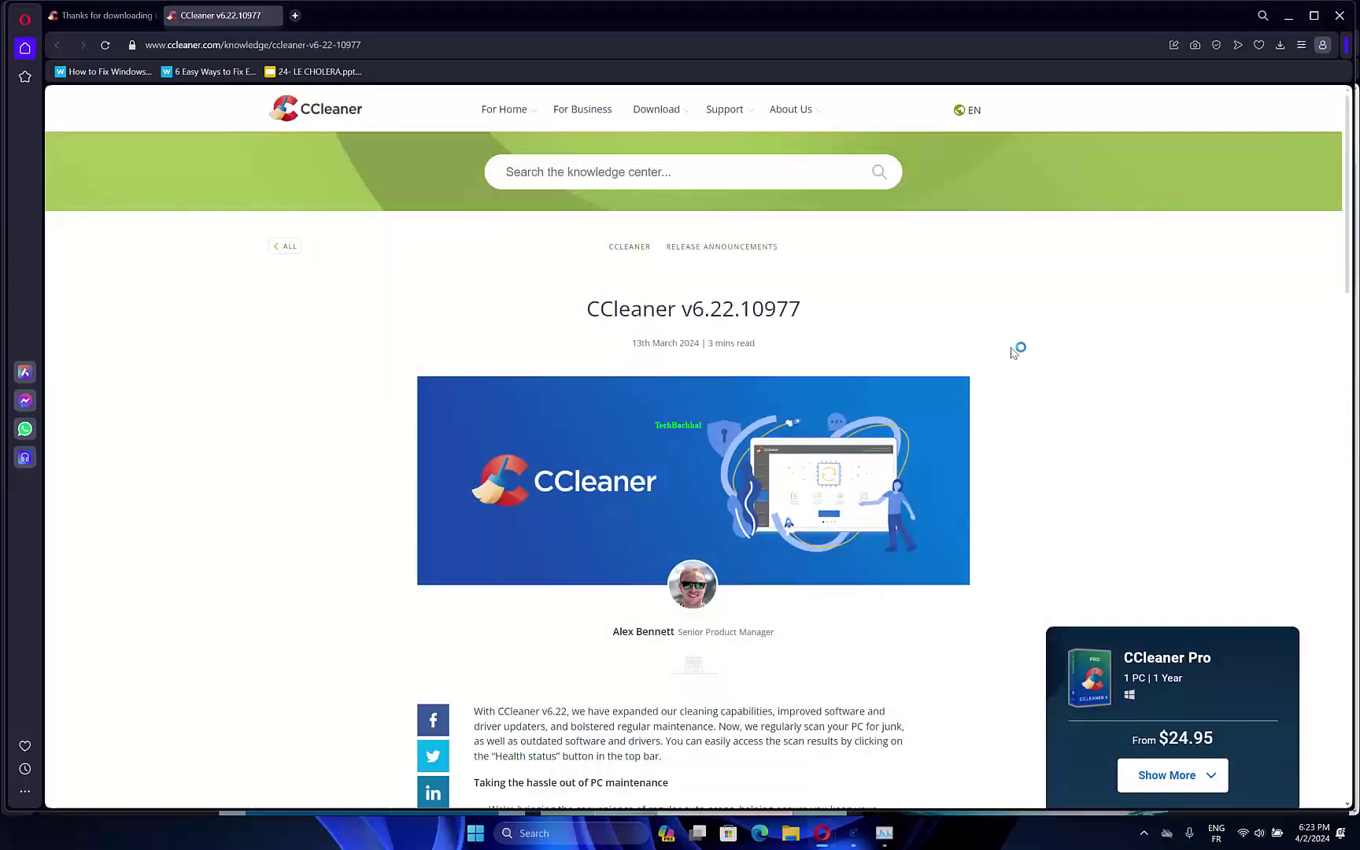
{"action": "left_click", "coordinate": [1346, 13]}
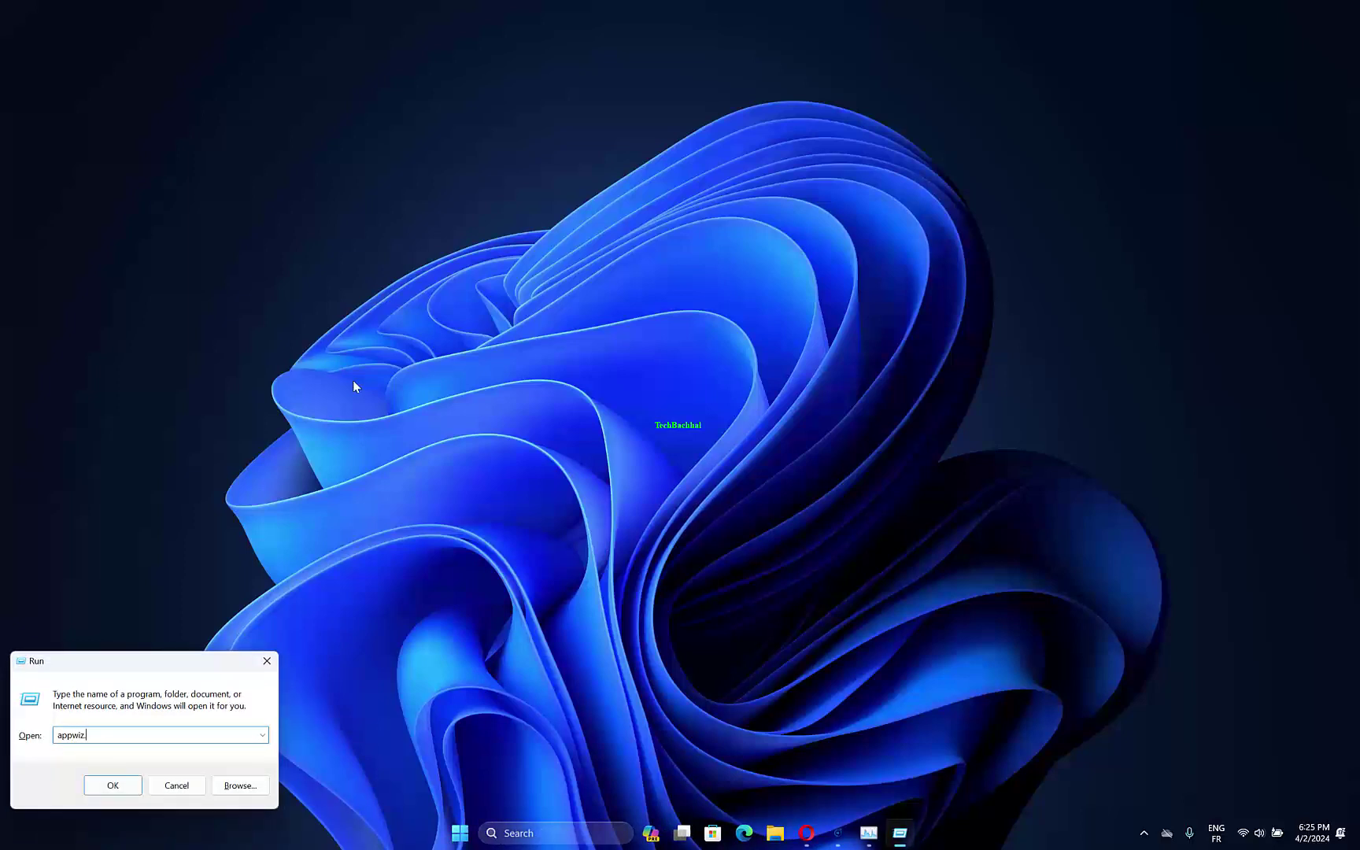
{"action": "key", "text": "Return"}
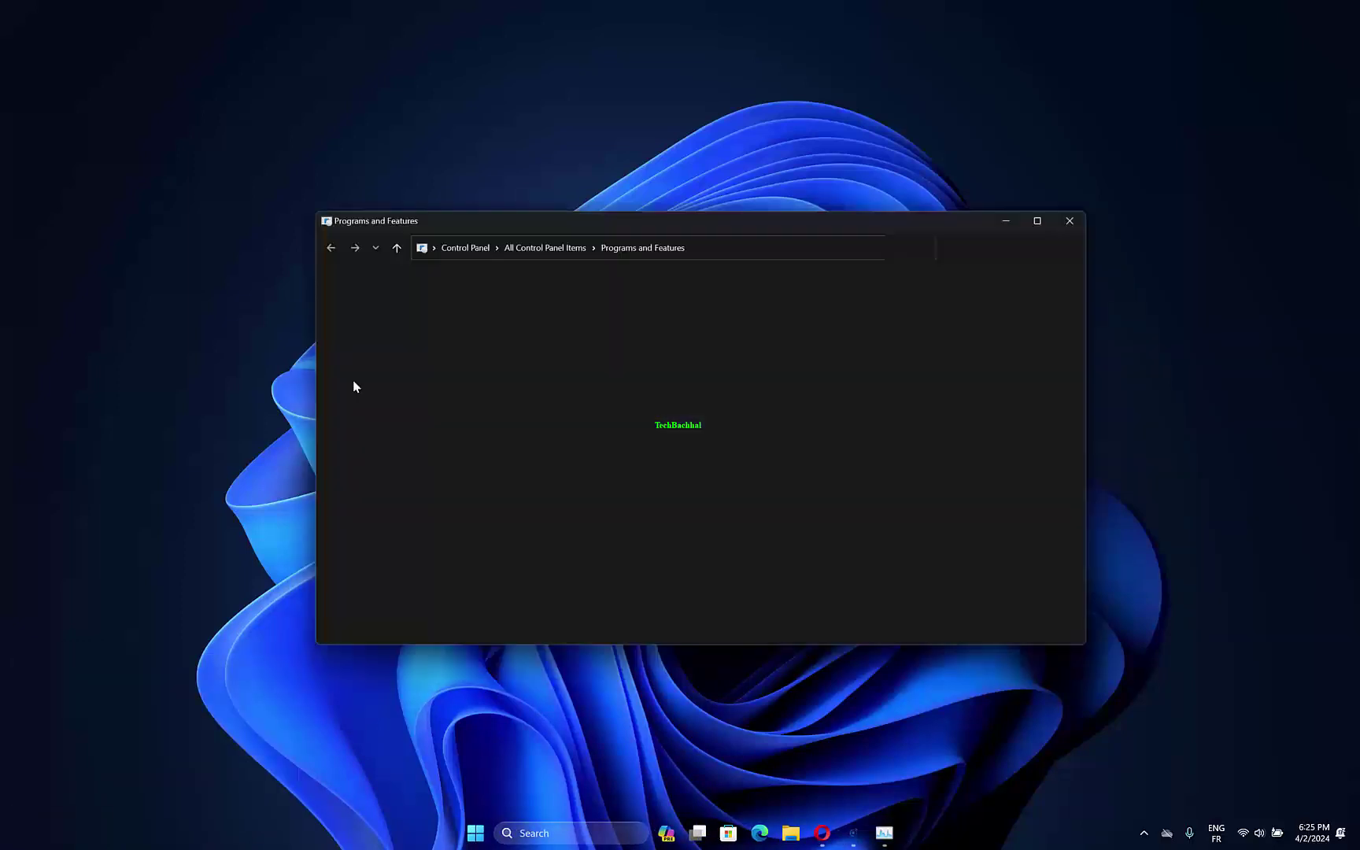
{"action": "scroll", "coordinate": [542, 507], "scroll_direction": "down", "scroll_amount": 10}
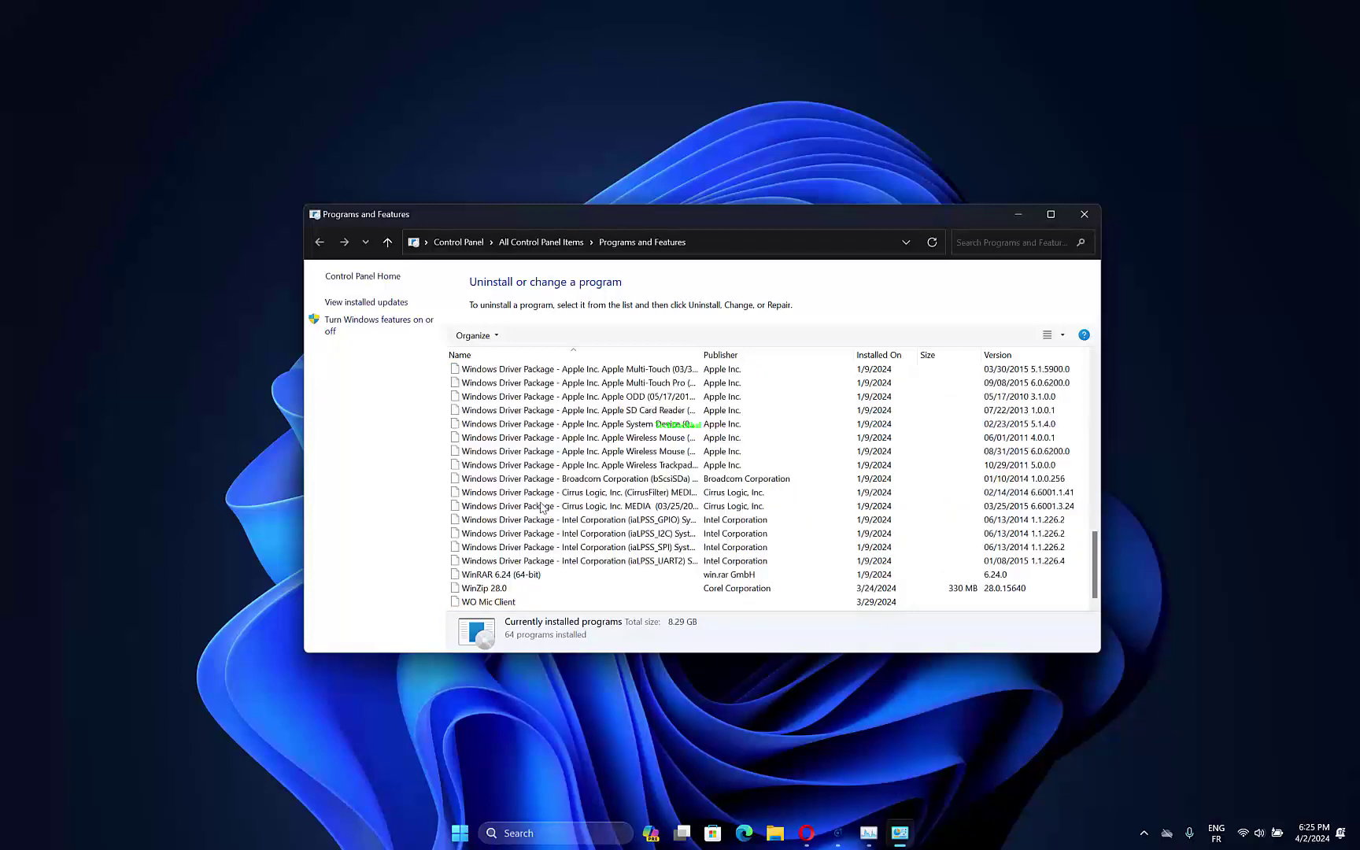
{"action": "scroll", "coordinate": [542, 507], "scroll_direction": "up", "scroll_amount": 10}
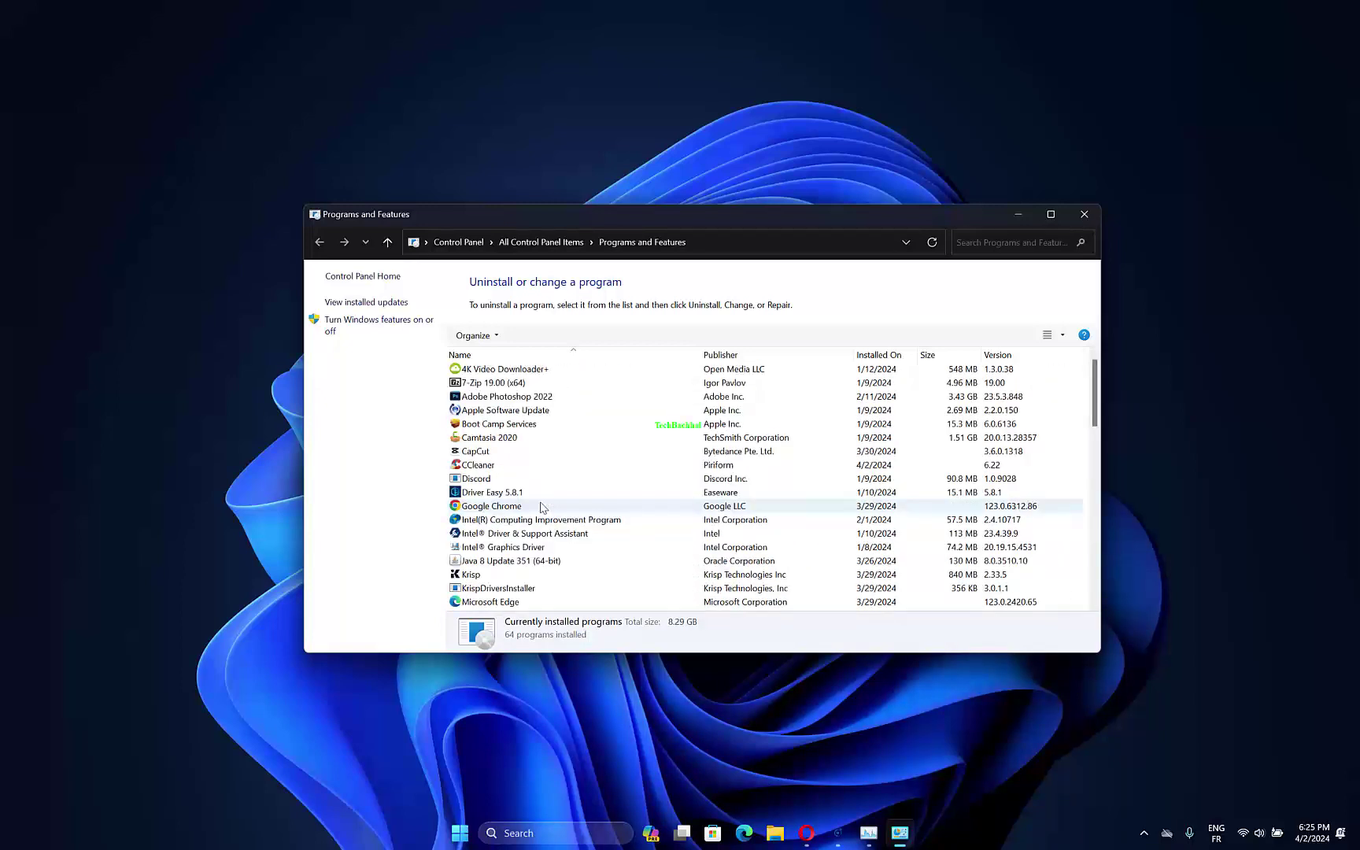
{"action": "scroll", "coordinate": [542, 506], "scroll_direction": "down", "scroll_amount": 10}
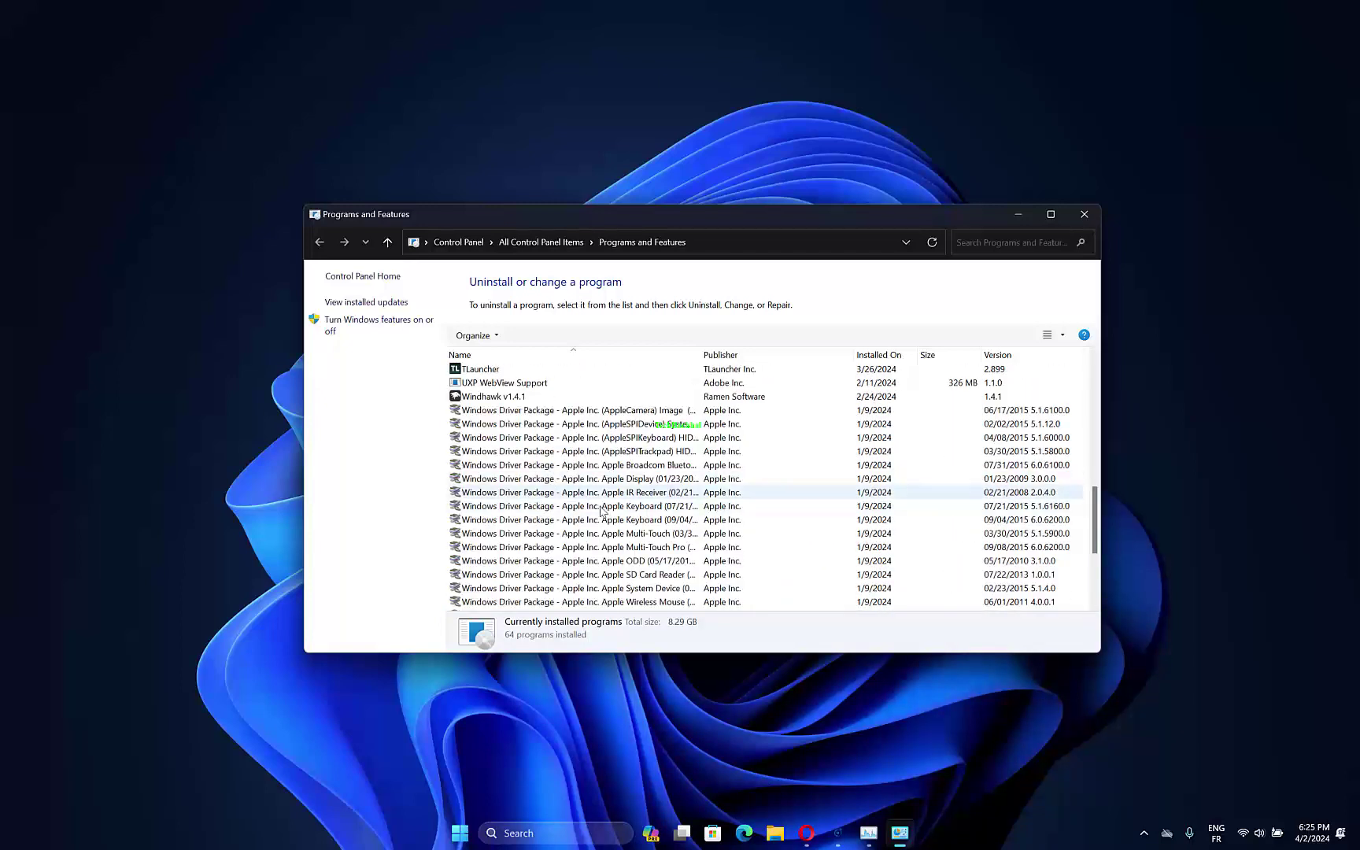
{"action": "scroll", "coordinate": [602, 511], "scroll_direction": "down", "scroll_amount": 4}
{"action": "scroll", "coordinate": [646, 436], "scroll_direction": "up", "scroll_amount": 10}
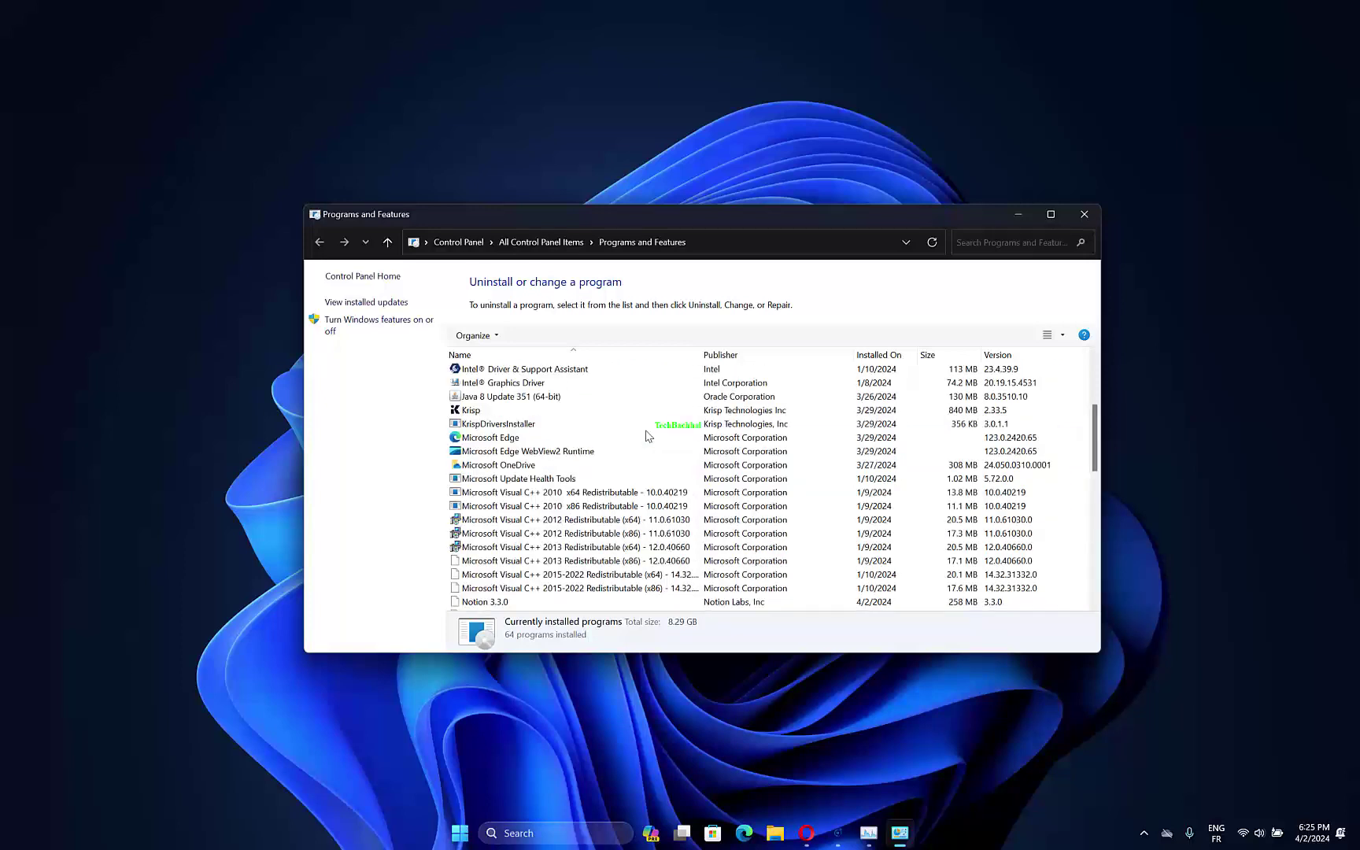
{"action": "scroll", "coordinate": [646, 435], "scroll_direction": "down", "scroll_amount": 6}
{"action": "left_click", "coordinate": [602, 533]}
{"action": "left_click", "coordinate": [575, 491]}
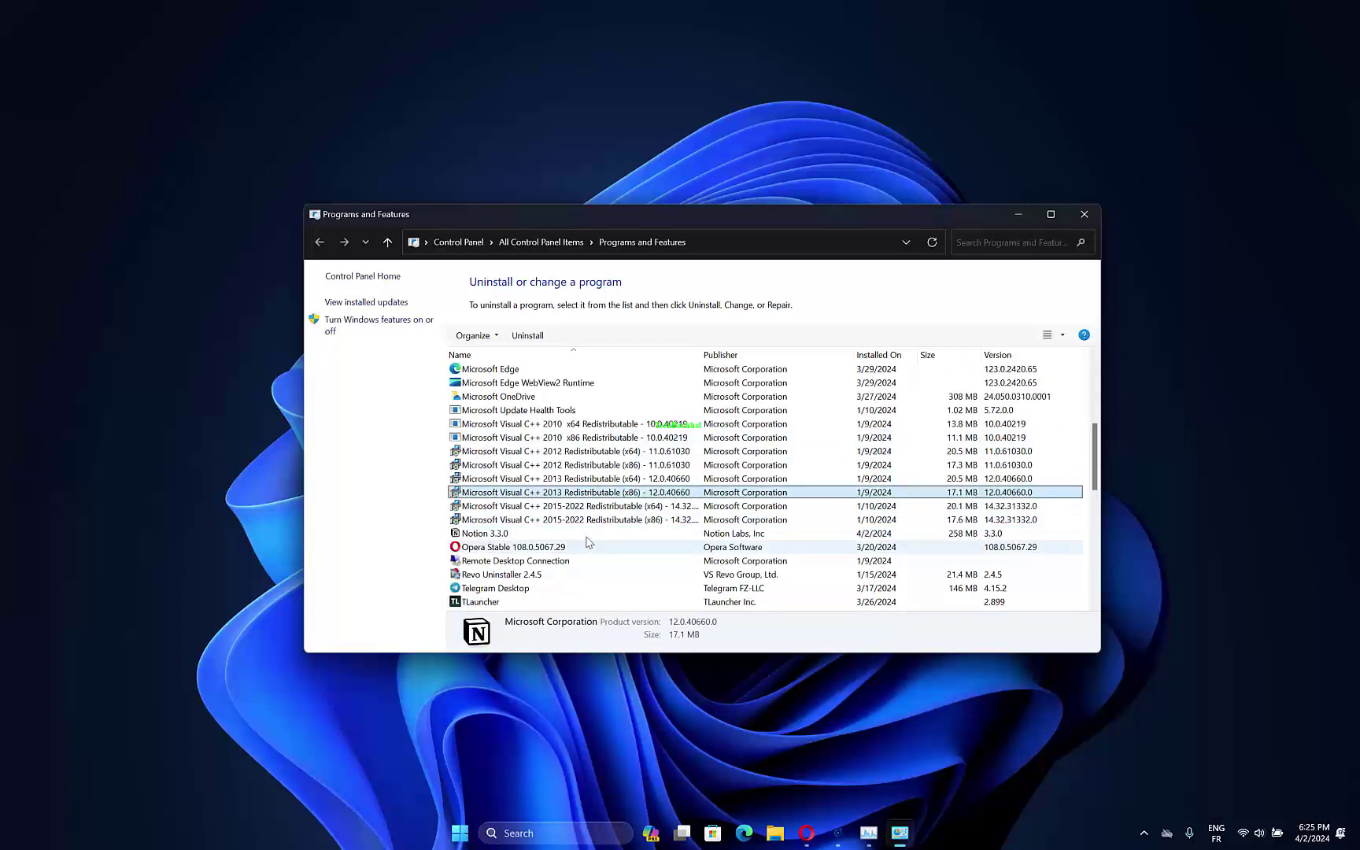
{"action": "left_click", "coordinate": [542, 520]}
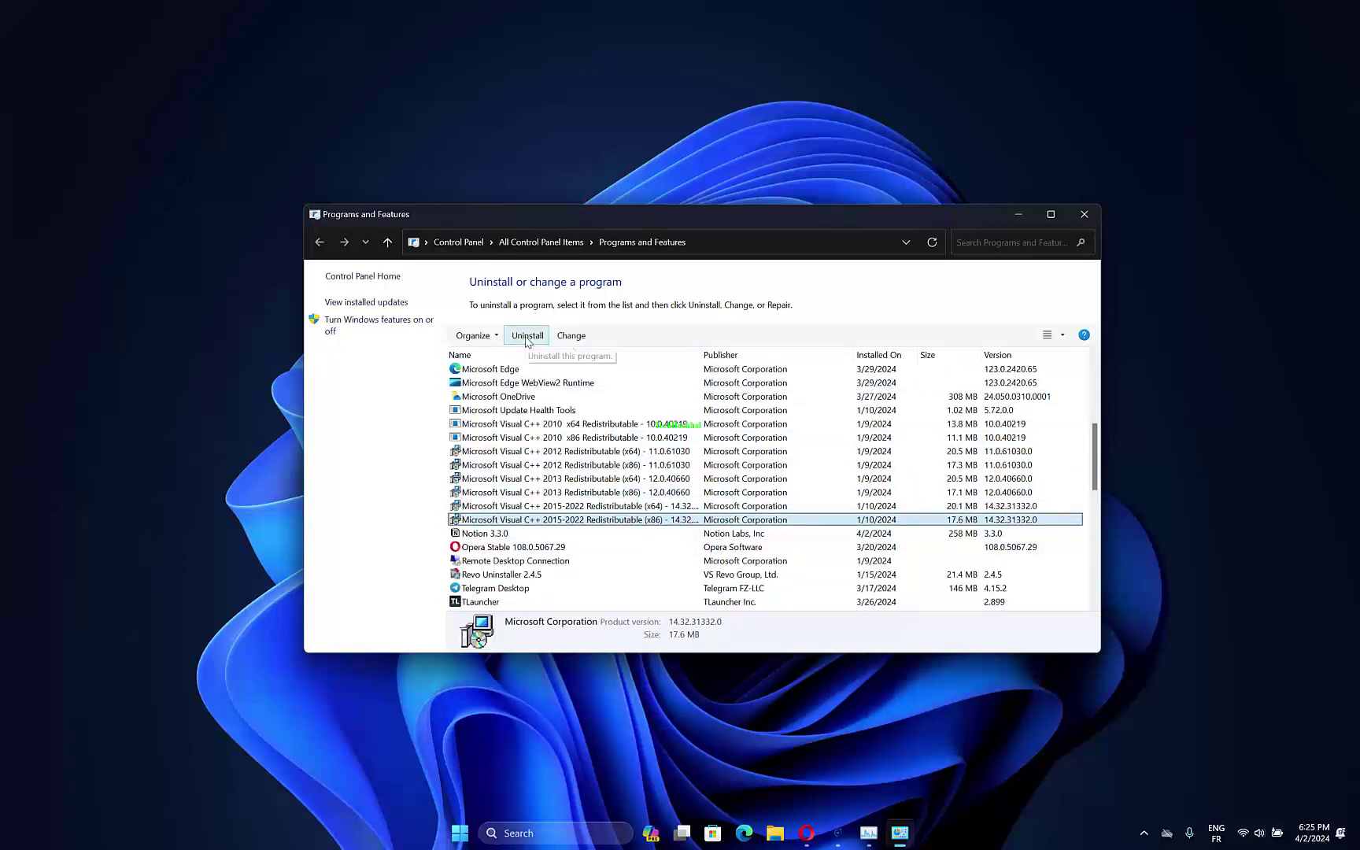
{"action": "left_click", "coordinate": [1084, 214]}
- Open Turn Windows features on or off and expand .NET Framework 3.5 and 4.8 Advanced Services
{"action": "left_click", "coordinate": [610, 828]}
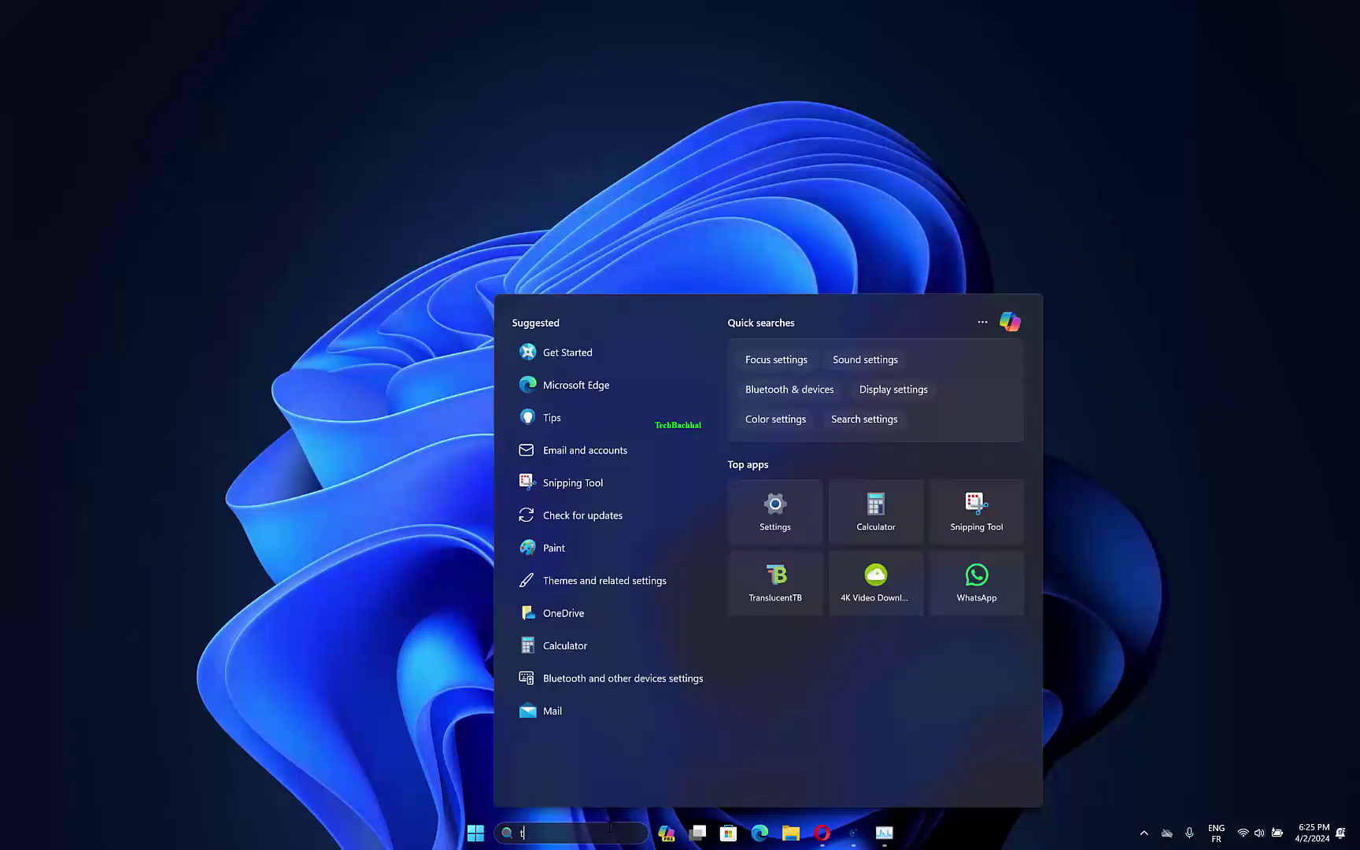
{"action": "type", "text": "turn"}
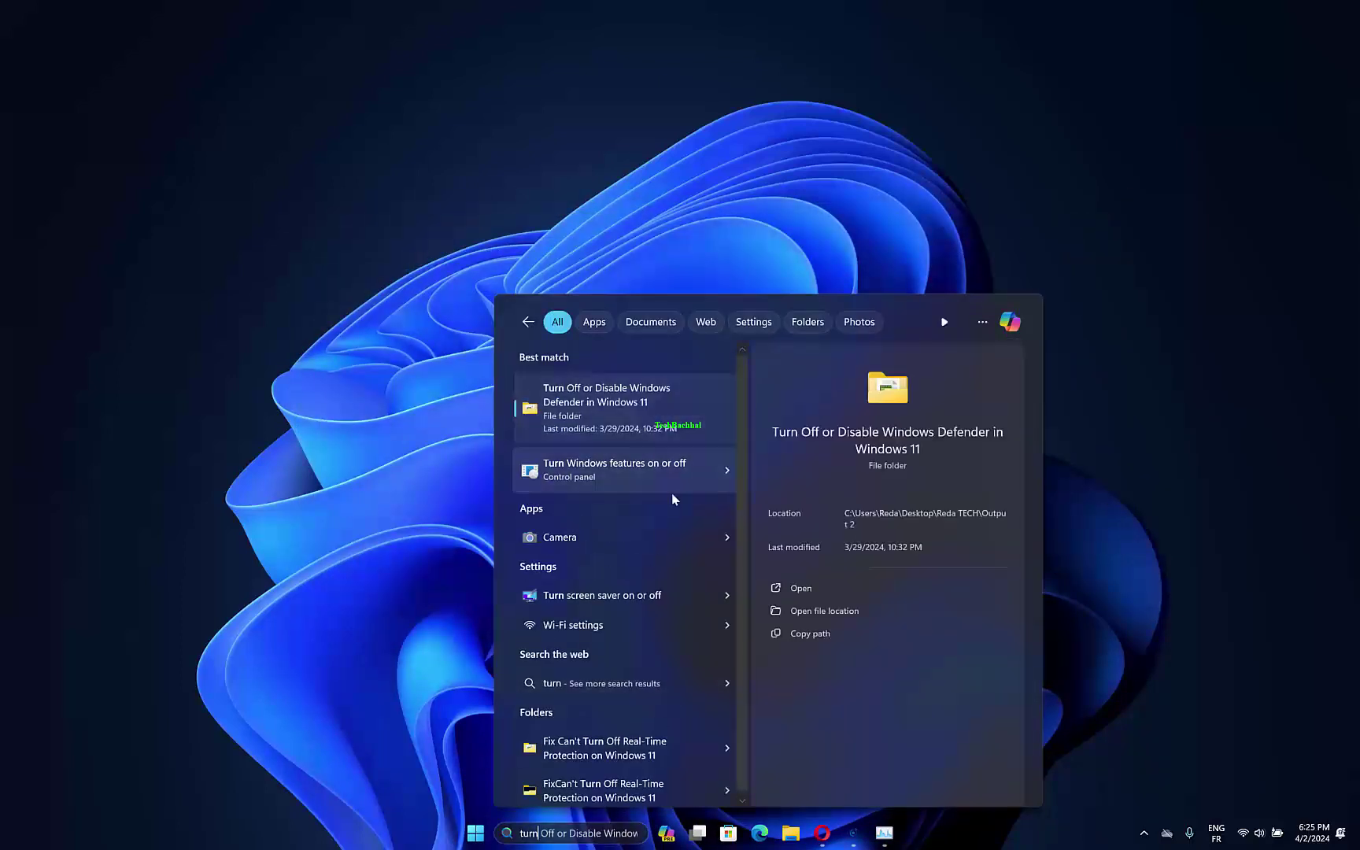
{"action": "left_click", "coordinate": [624, 485]}
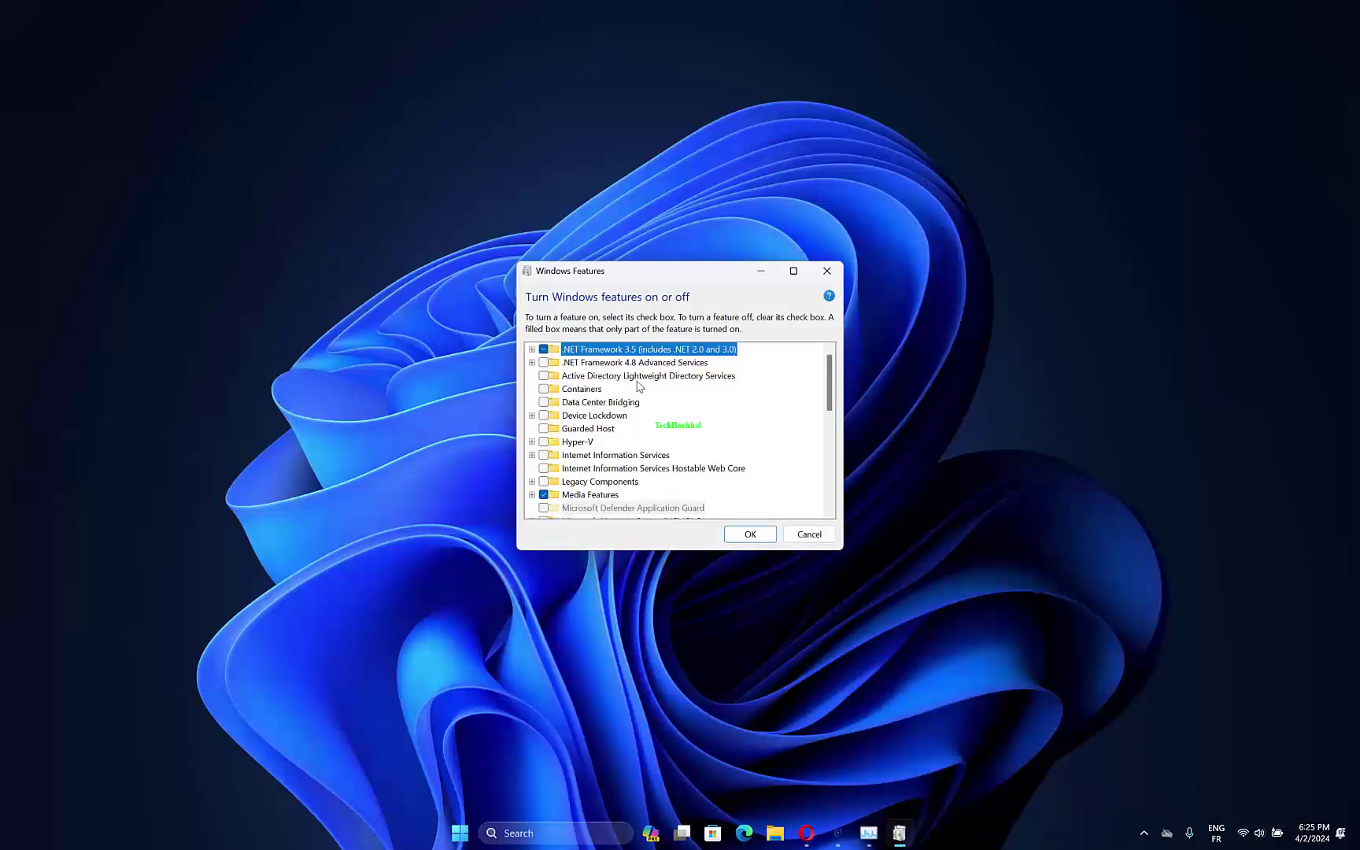
{"action": "left_click", "coordinate": [605, 363]}
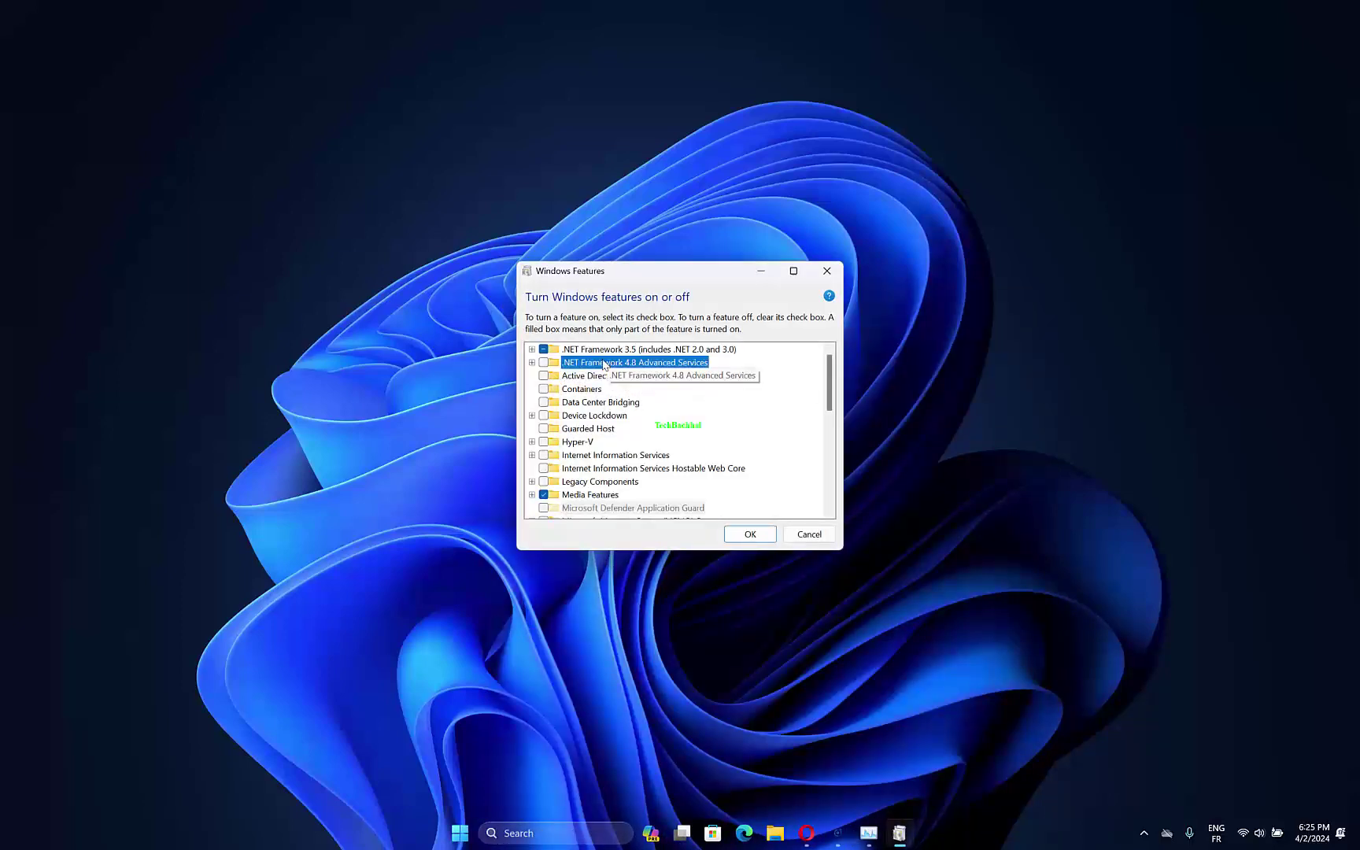
{"action": "left_click", "coordinate": [532, 348]}
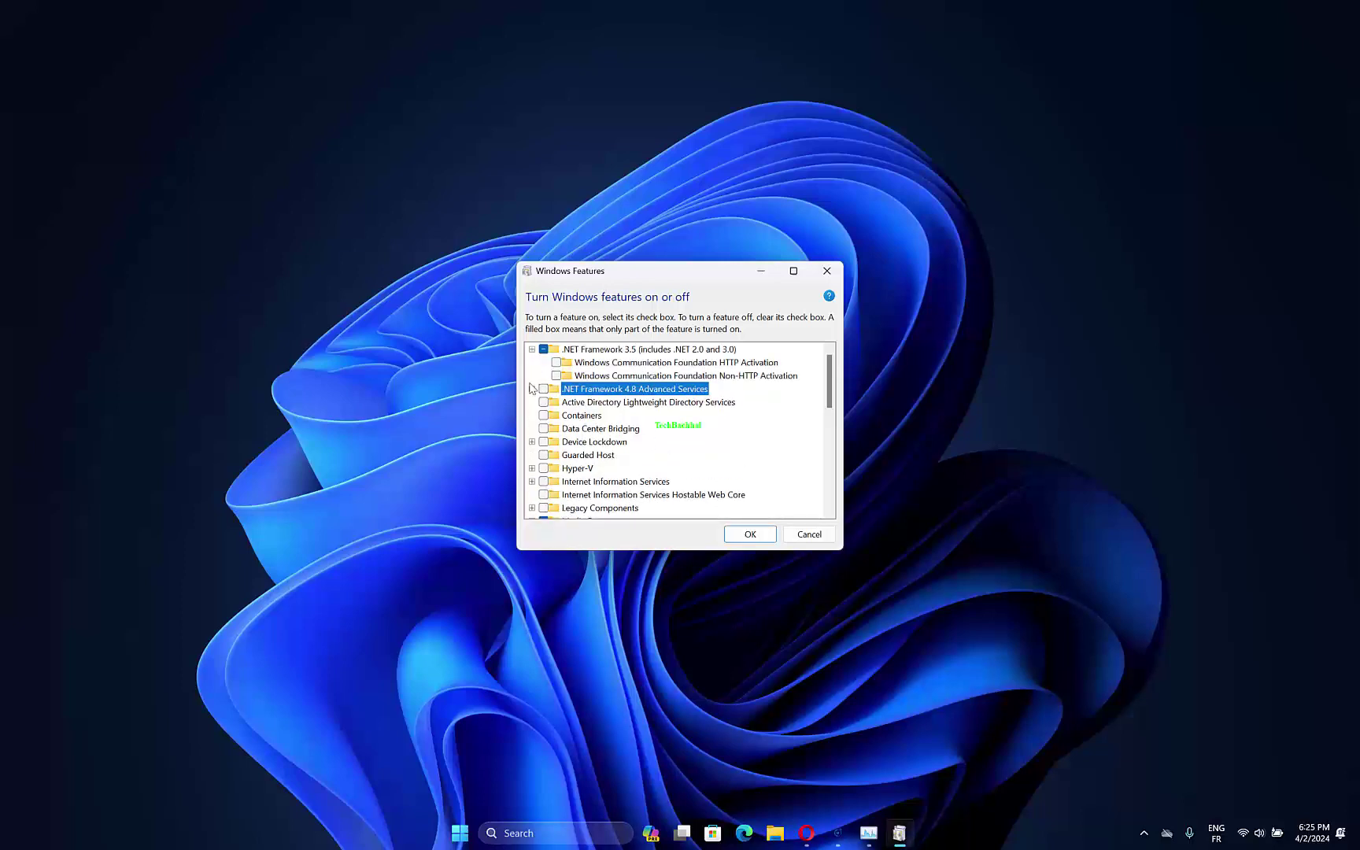
{"action": "left_click", "coordinate": [532, 389]}
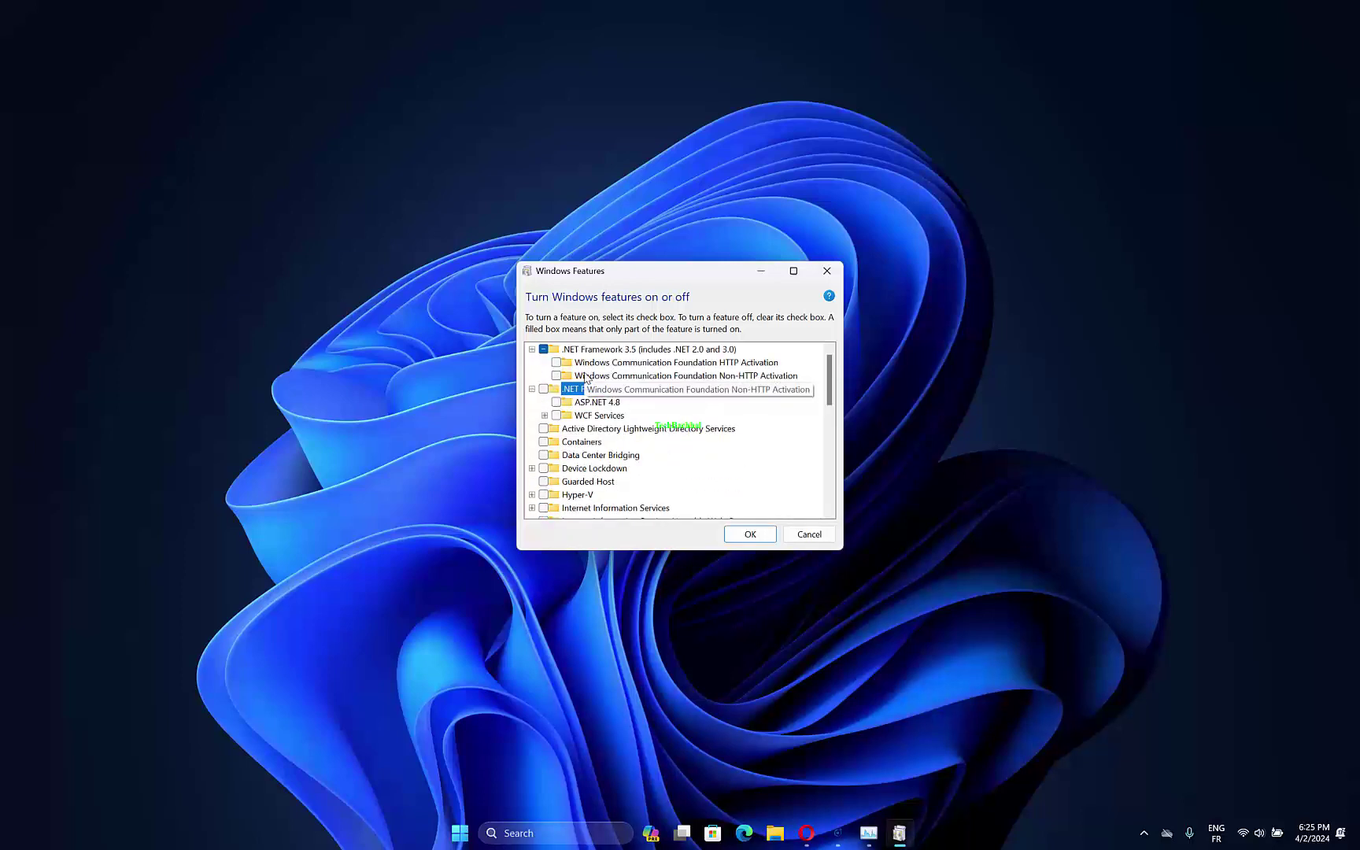
{"action": "scroll", "coordinate": [663, 381], "scroll_direction": "down", "scroll_amount": 3}
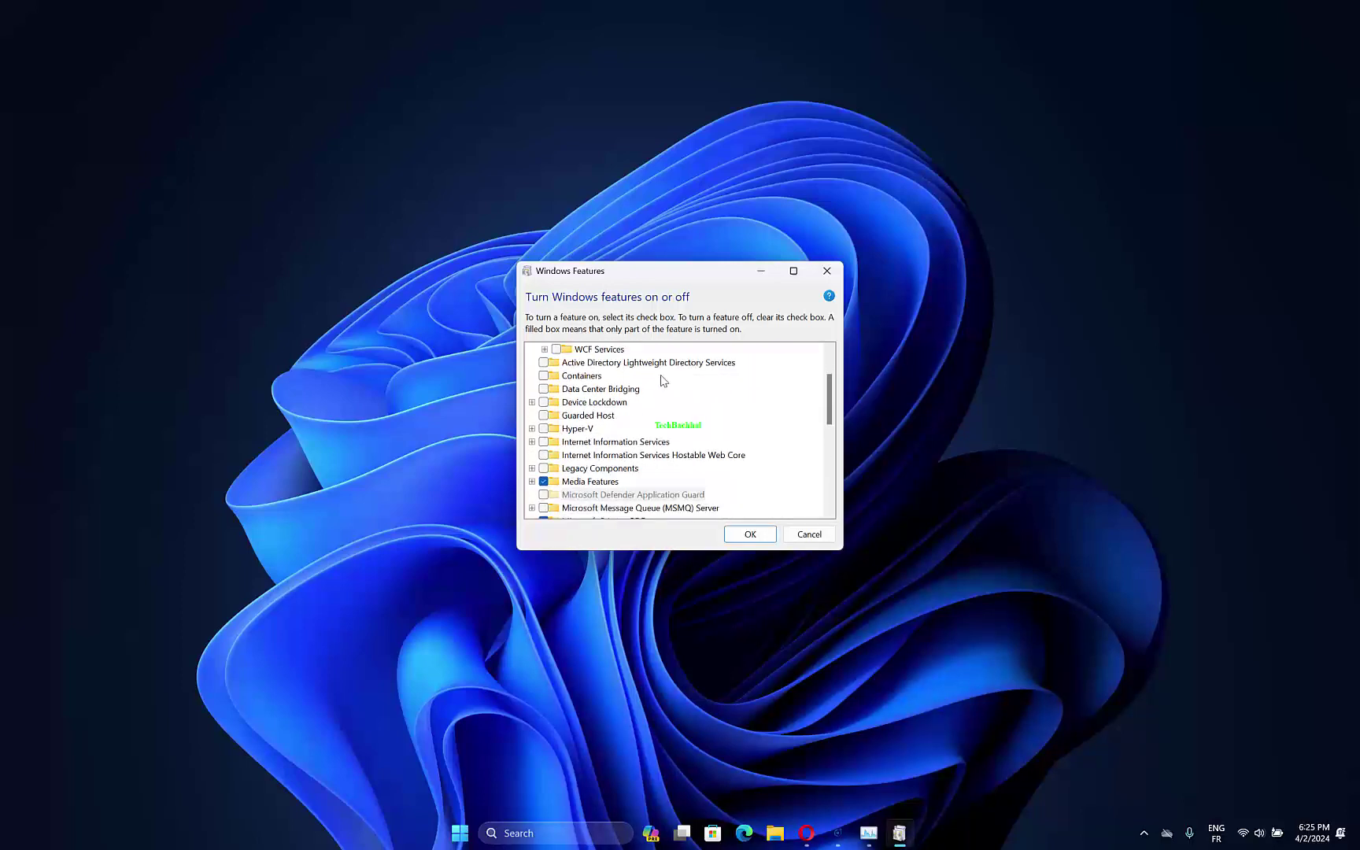
{"action": "scroll", "coordinate": [663, 381], "scroll_direction": "down", "scroll_amount": 2}
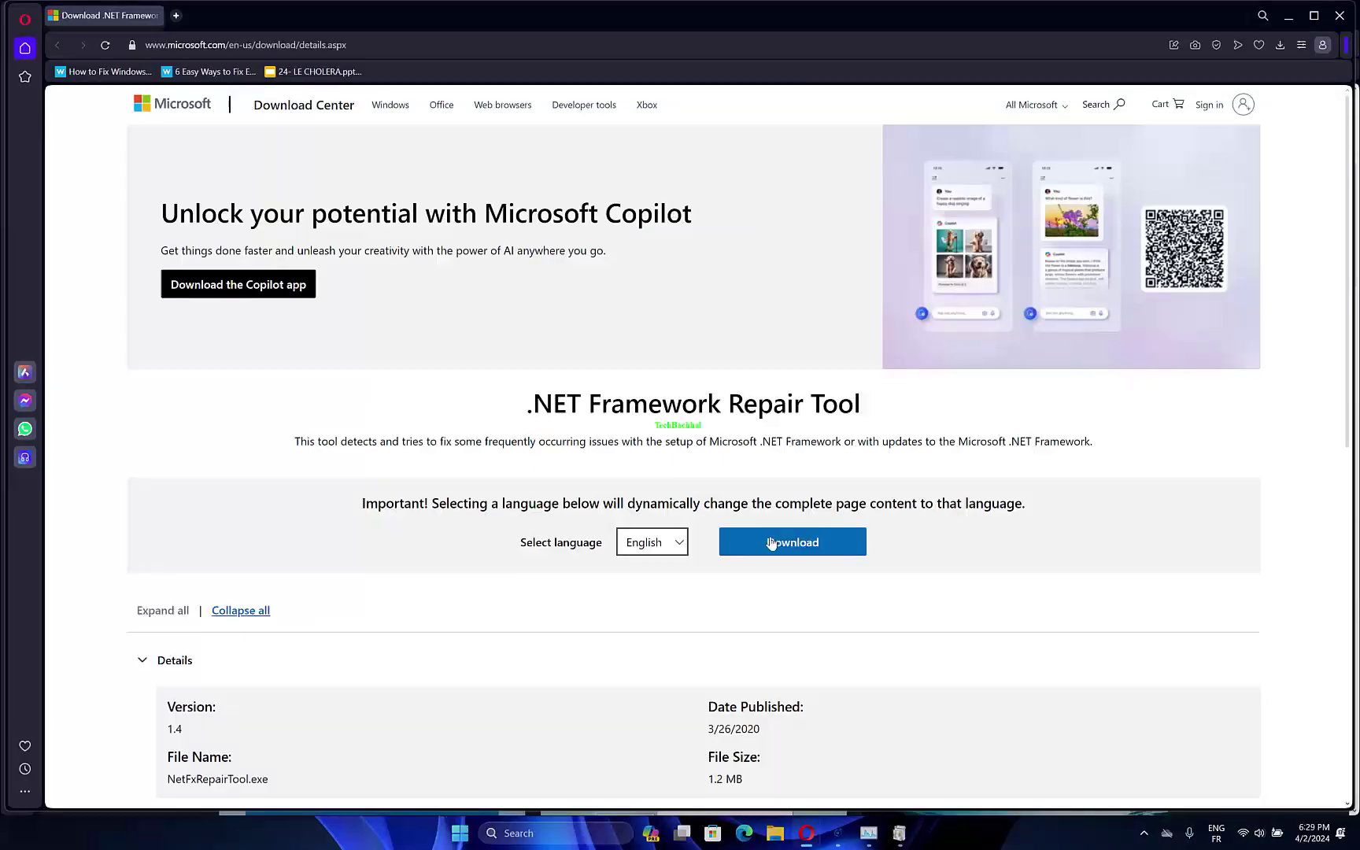
- Download and run NetFxRepairTool, accept its license, scan, and apply the recommended changes
{"action": "left_click", "coordinate": [771, 543]}
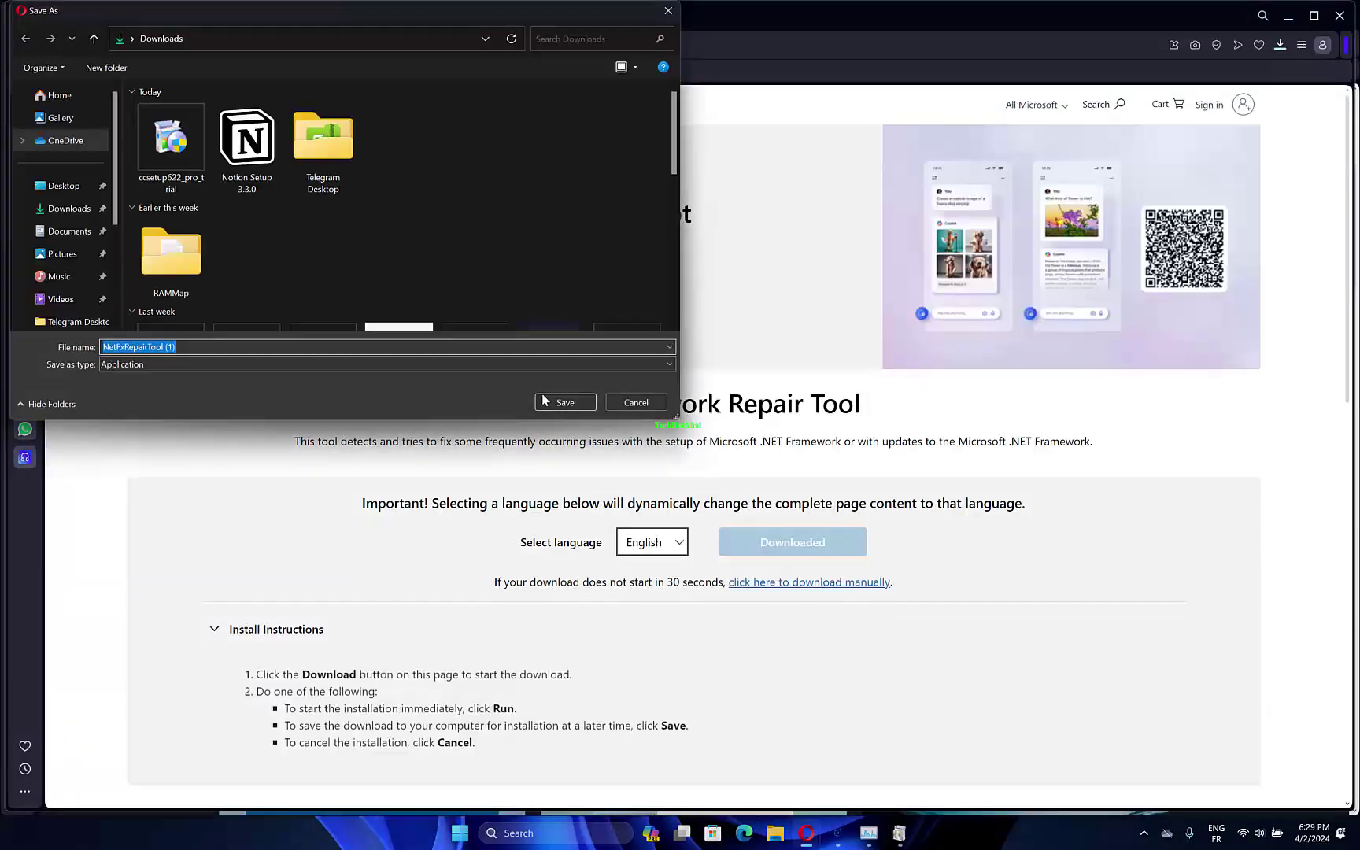
{"action": "left_click", "coordinate": [579, 403]}
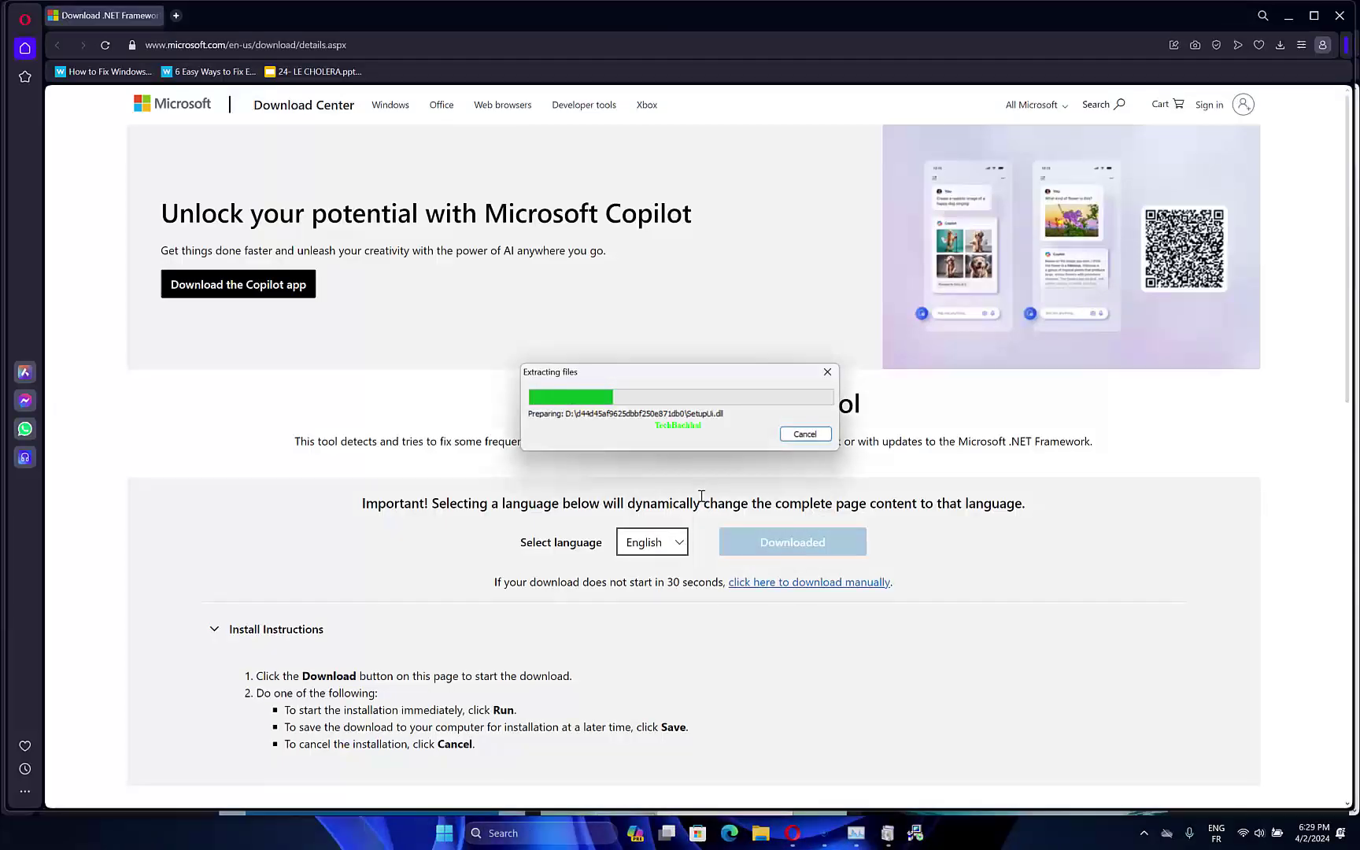
{"action": "left_click", "coordinate": [650, 519]}
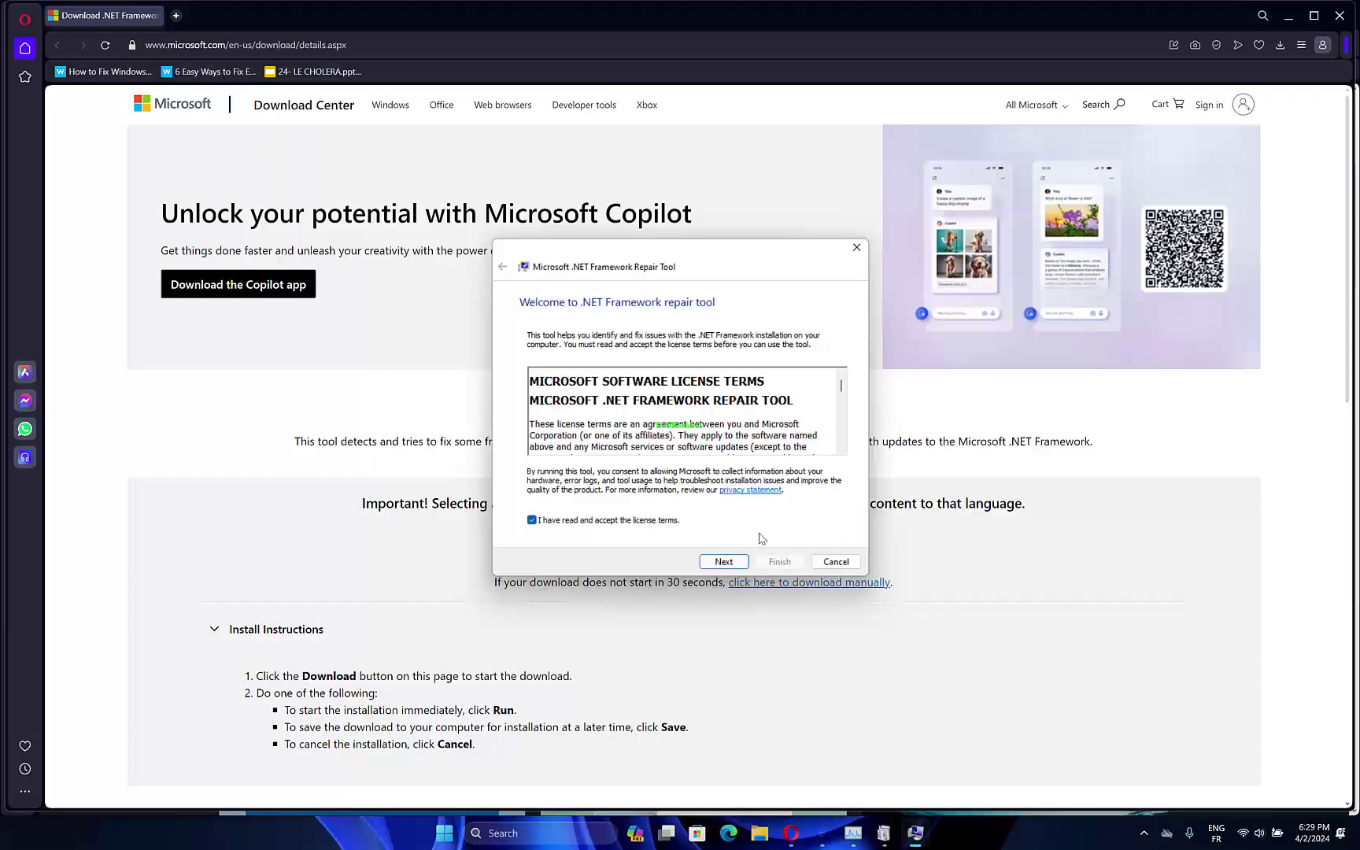
{"action": "scroll", "coordinate": [811, 417], "scroll_direction": "down", "scroll_amount": 10}
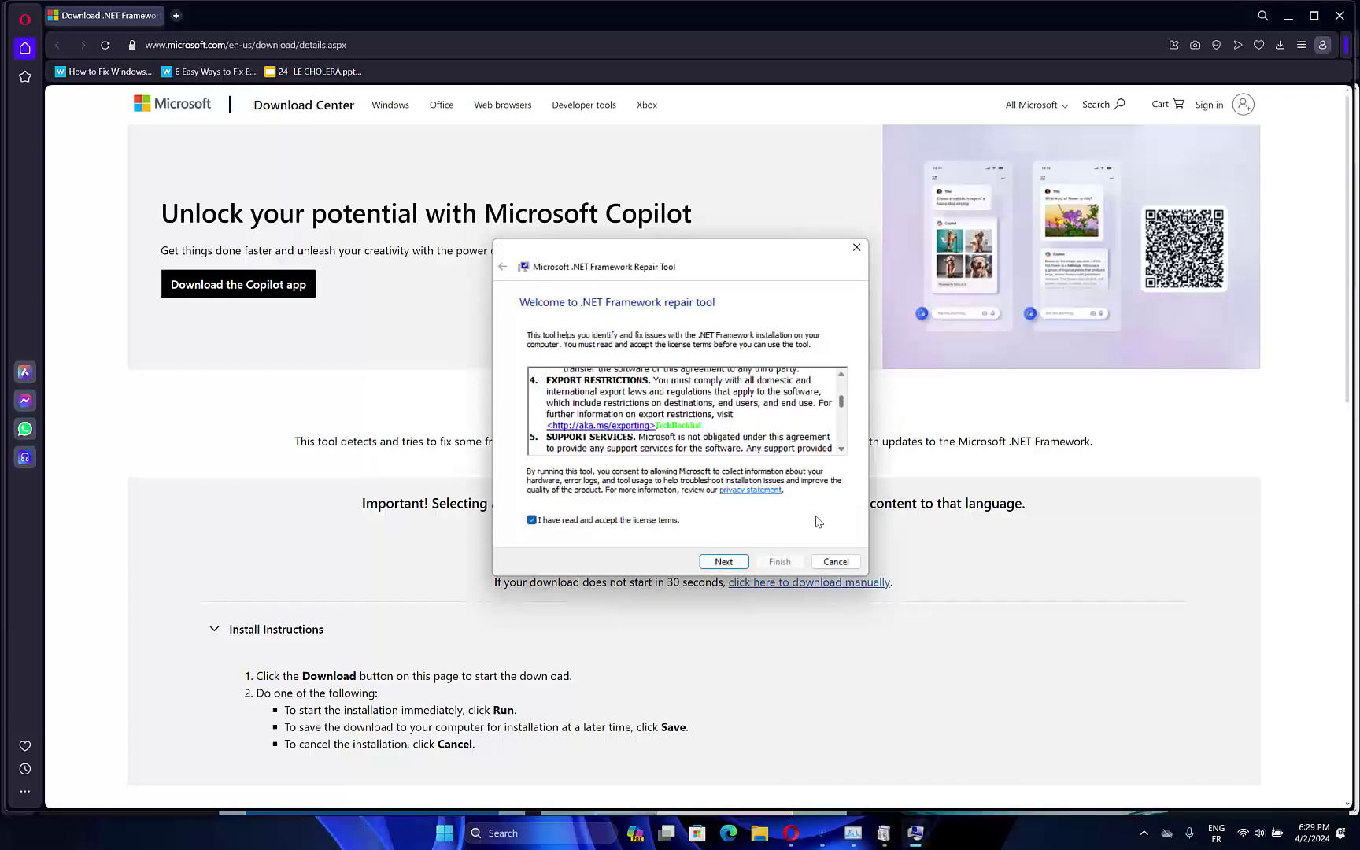
{"action": "left_click", "coordinate": [734, 565]}
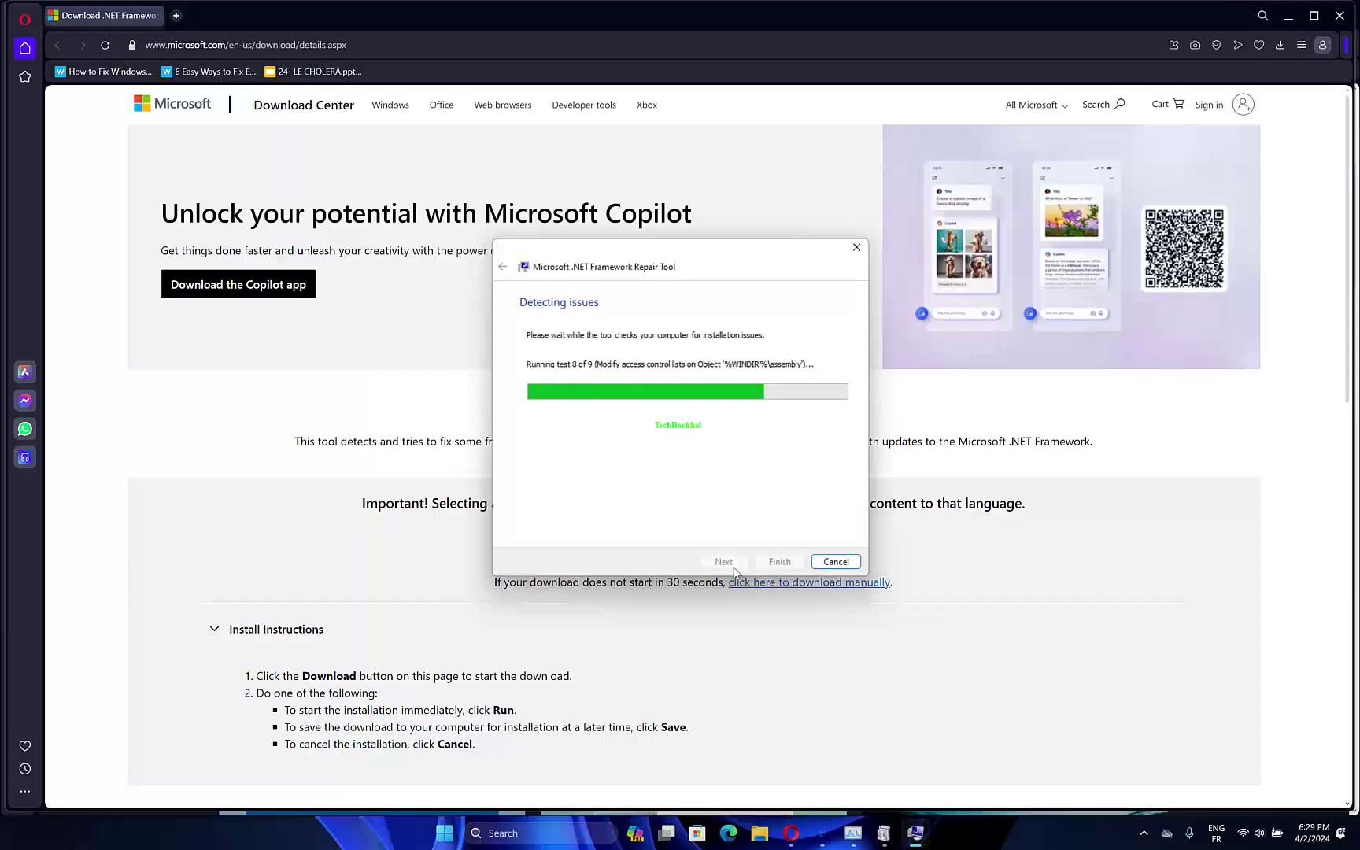
{"action": "left_click", "coordinate": [740, 565]}
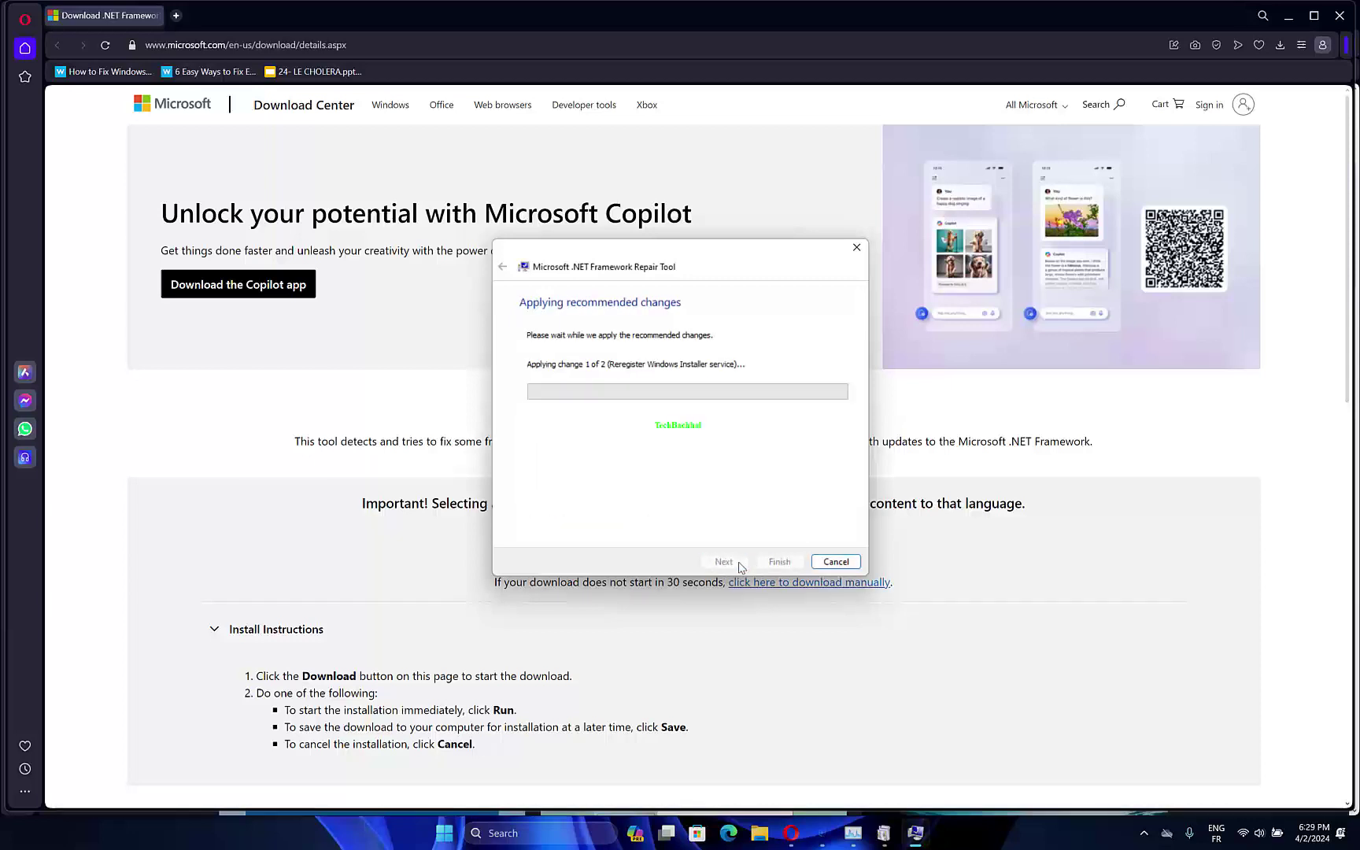